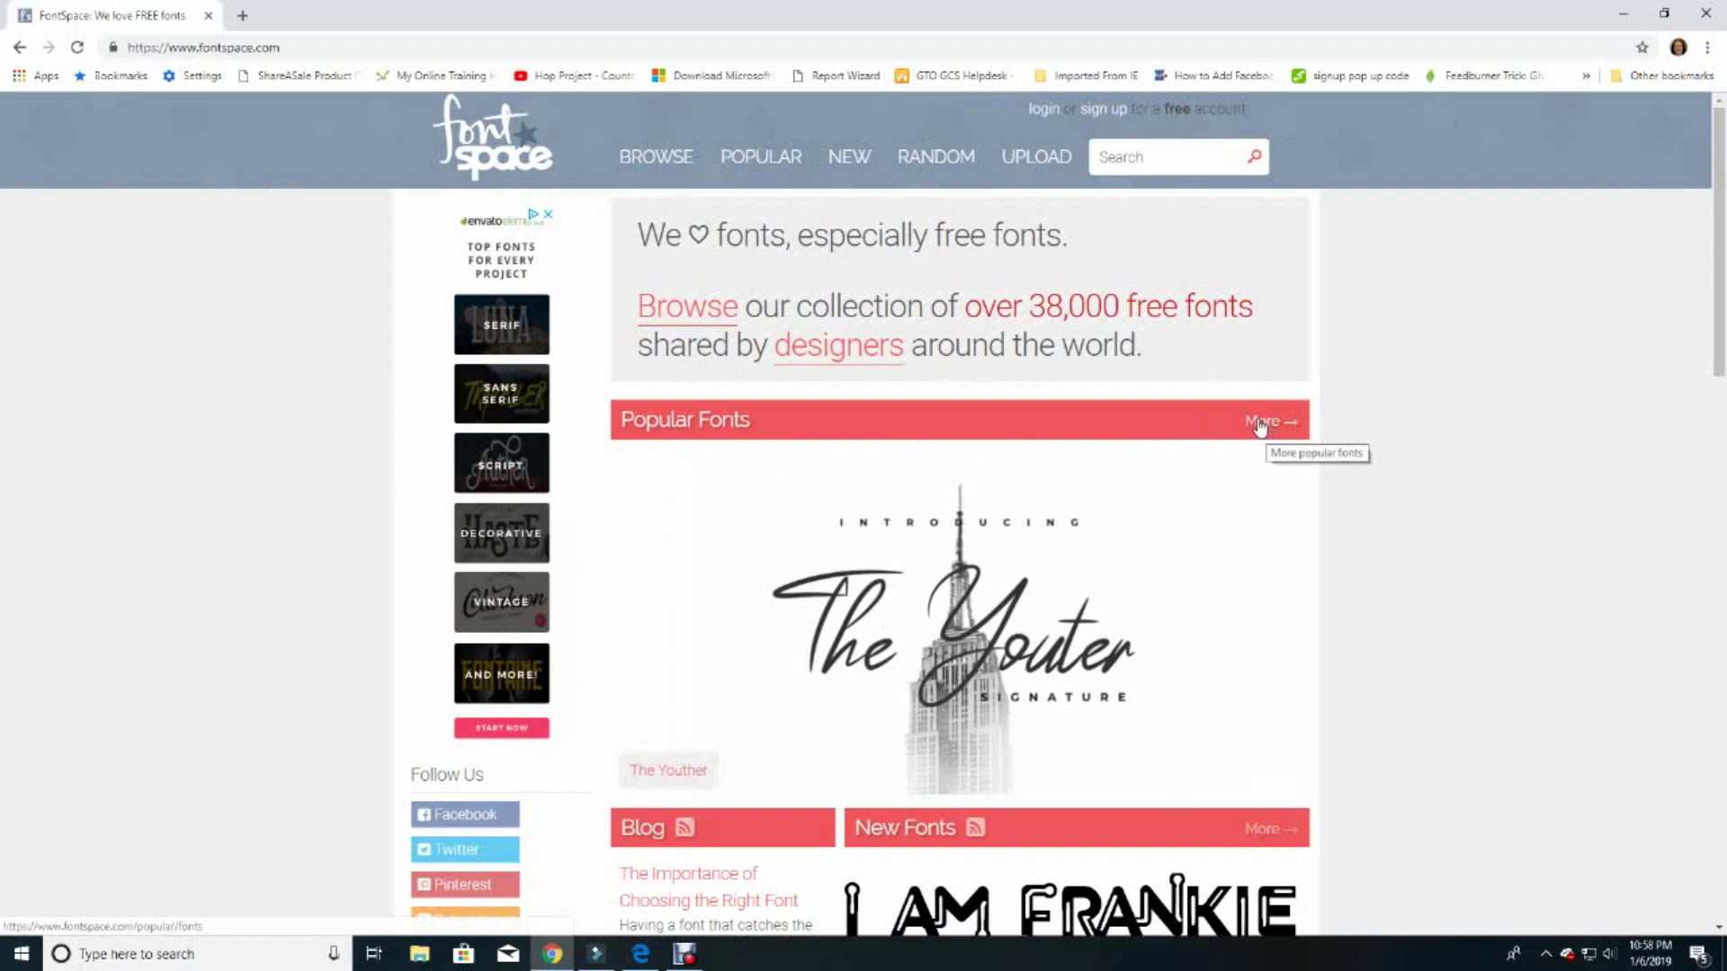
Open FontSpace's full Most Popular Free Fonts list and browse through it.
left_click(1260, 423)
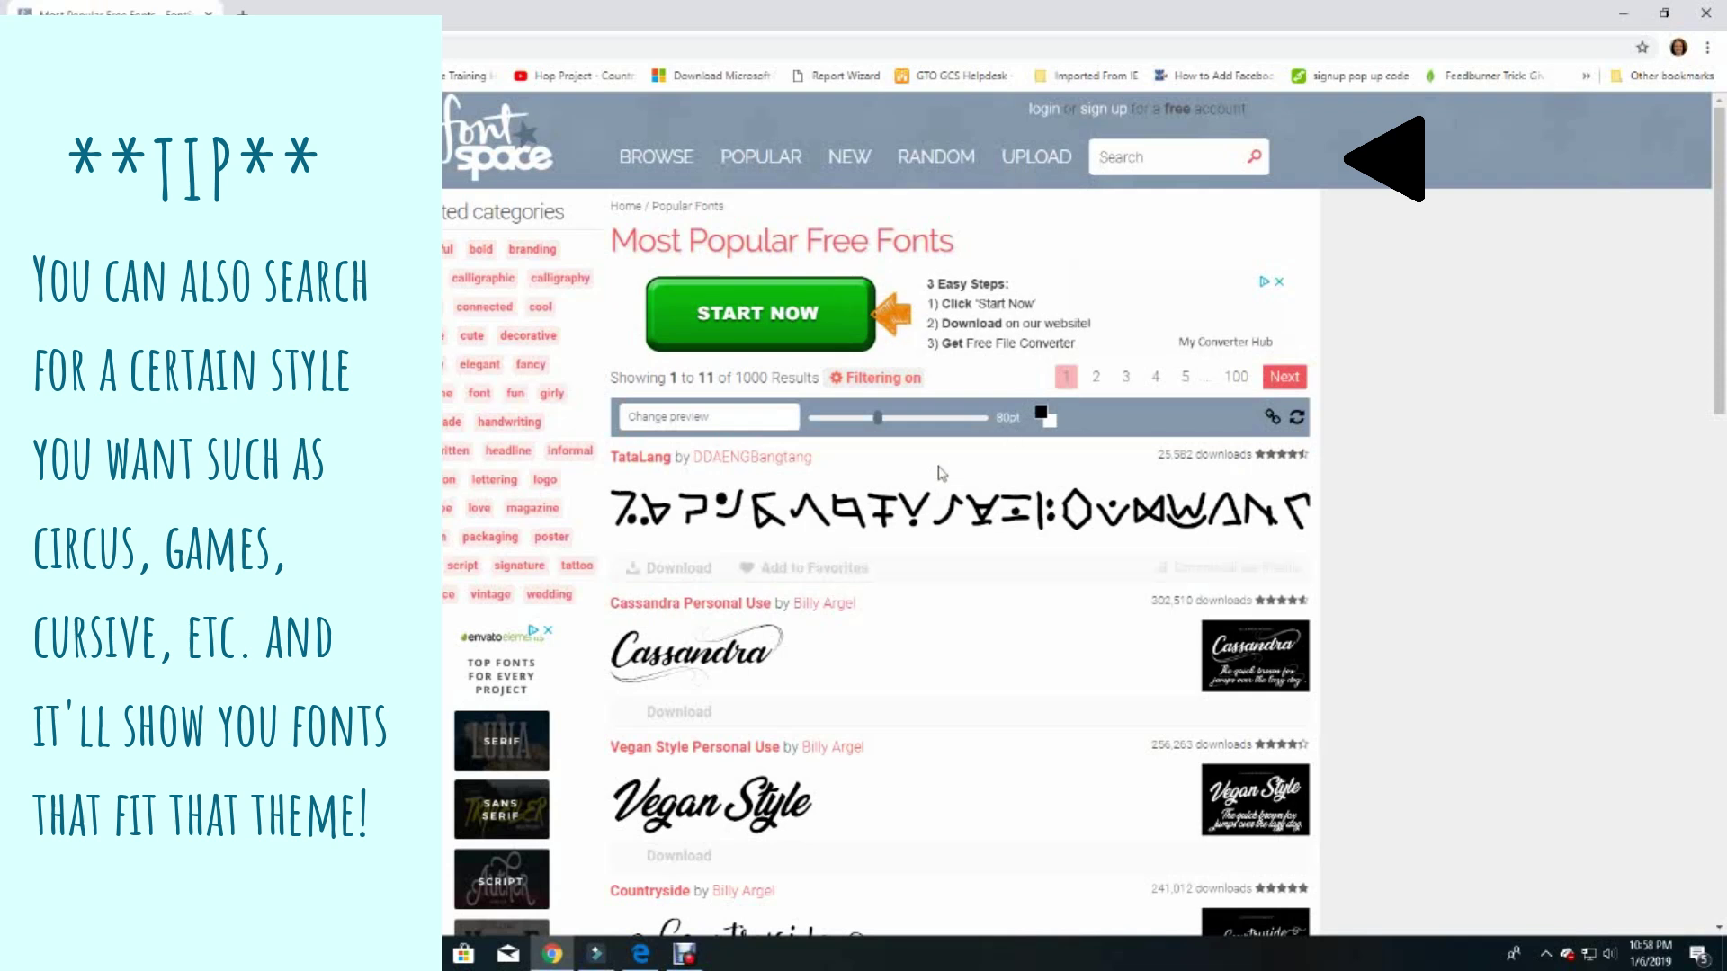
scroll(890, 543, "down", 1)
scroll(890, 543, "down", 3)
scroll(887, 536, "up", 1)
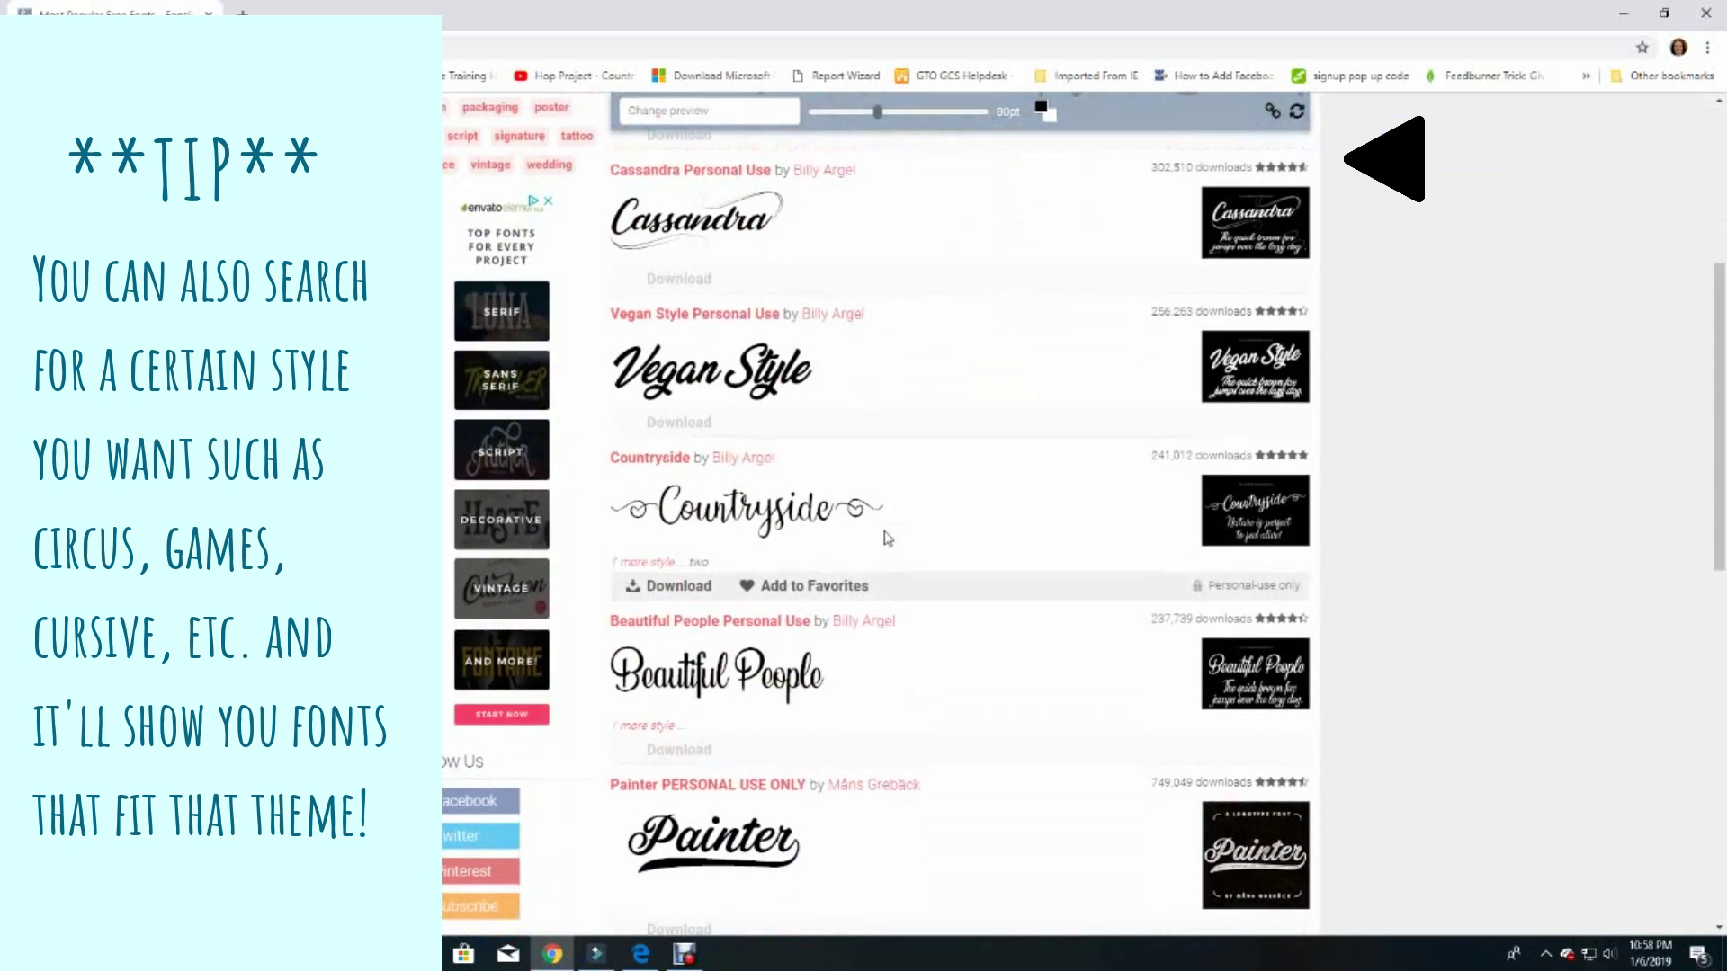
scroll(885, 534, "up", 3)
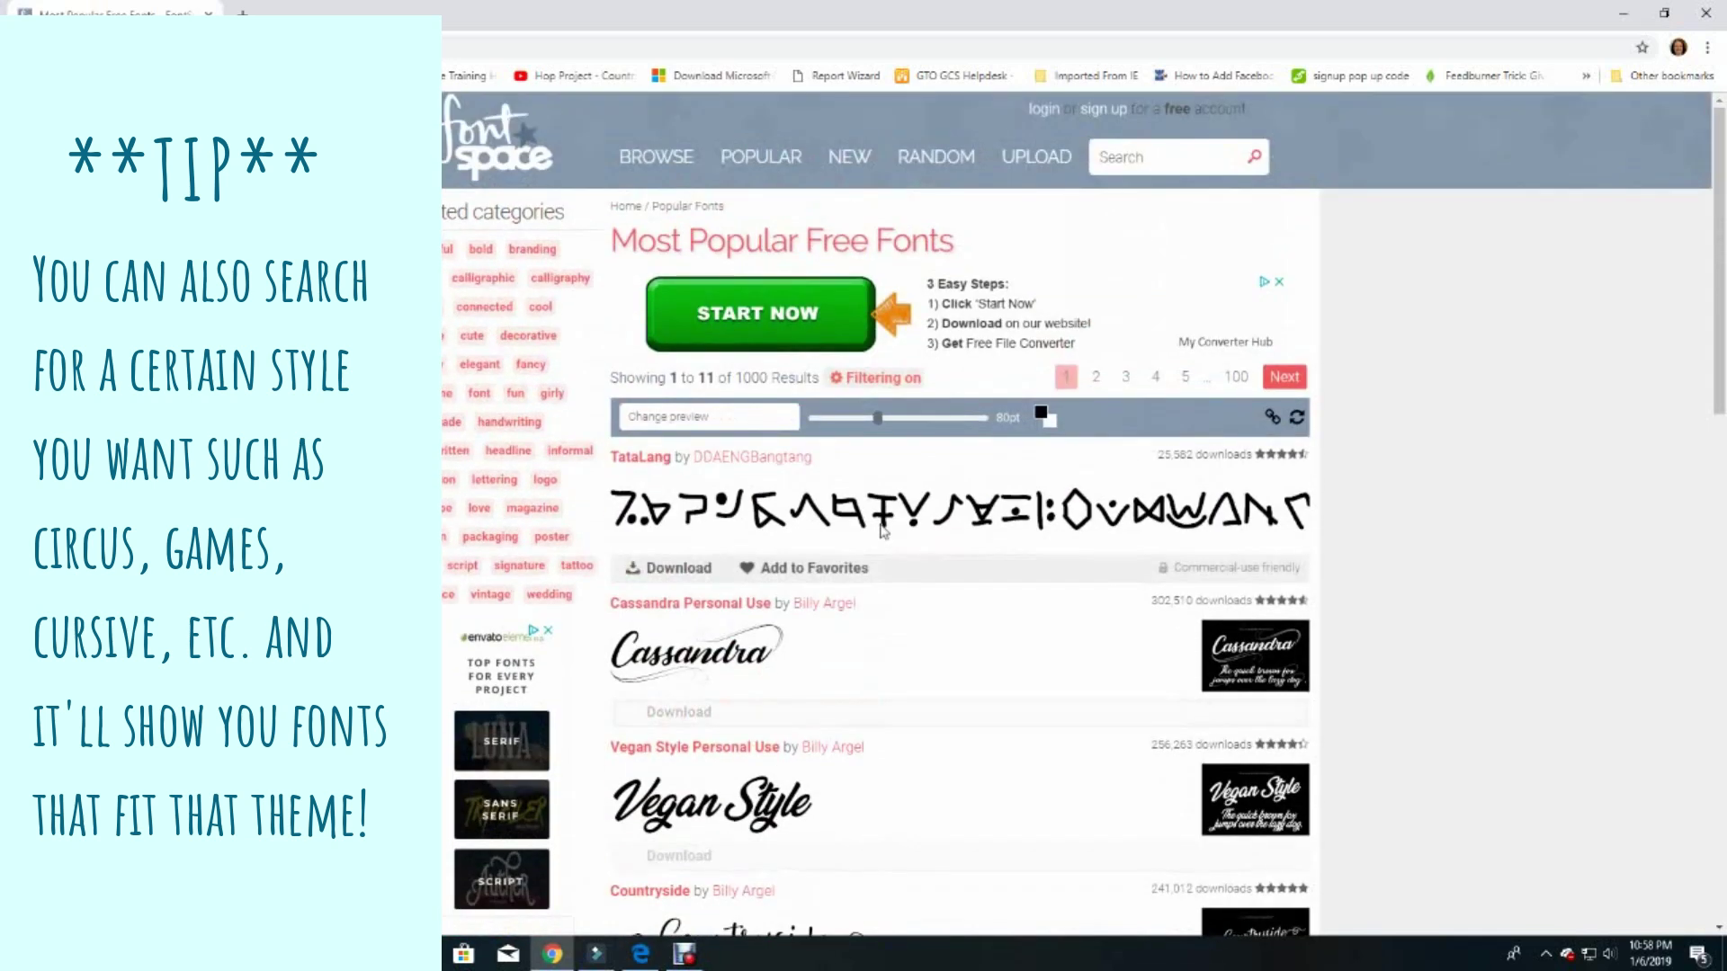
Scroll to the Countryside font and start its download.
left_click(683, 416)
scroll(950, 552, "down", 2)
scroll(951, 552, "down", 3)
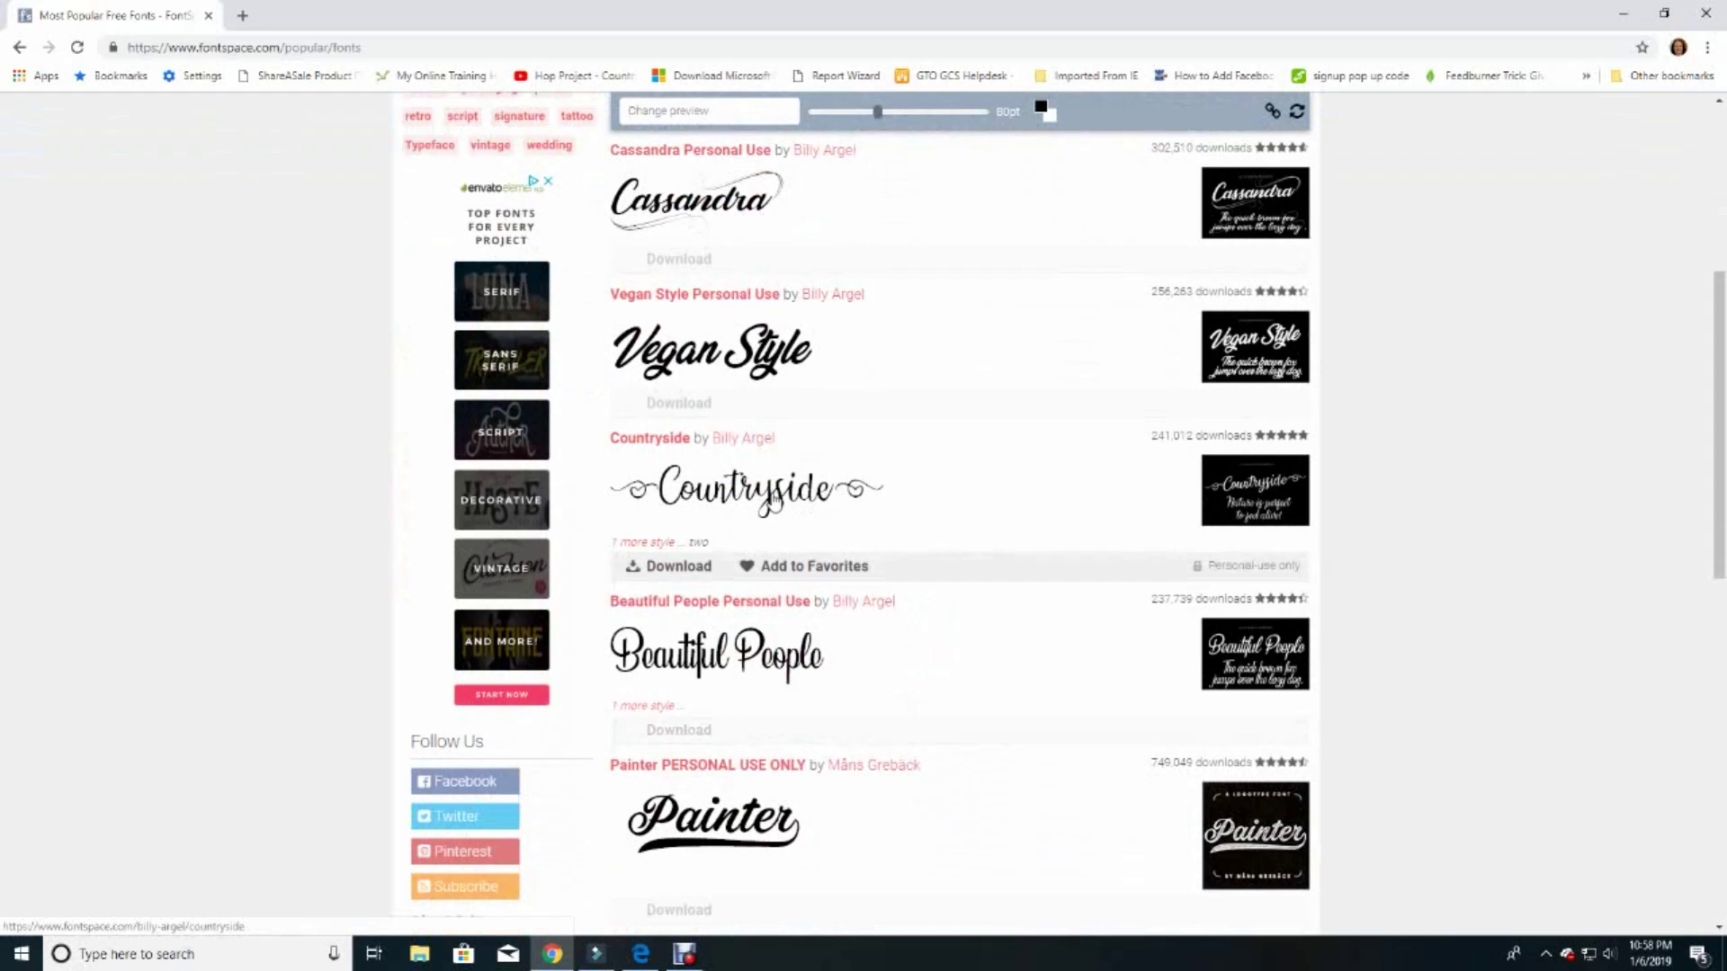
left_click(661, 568)
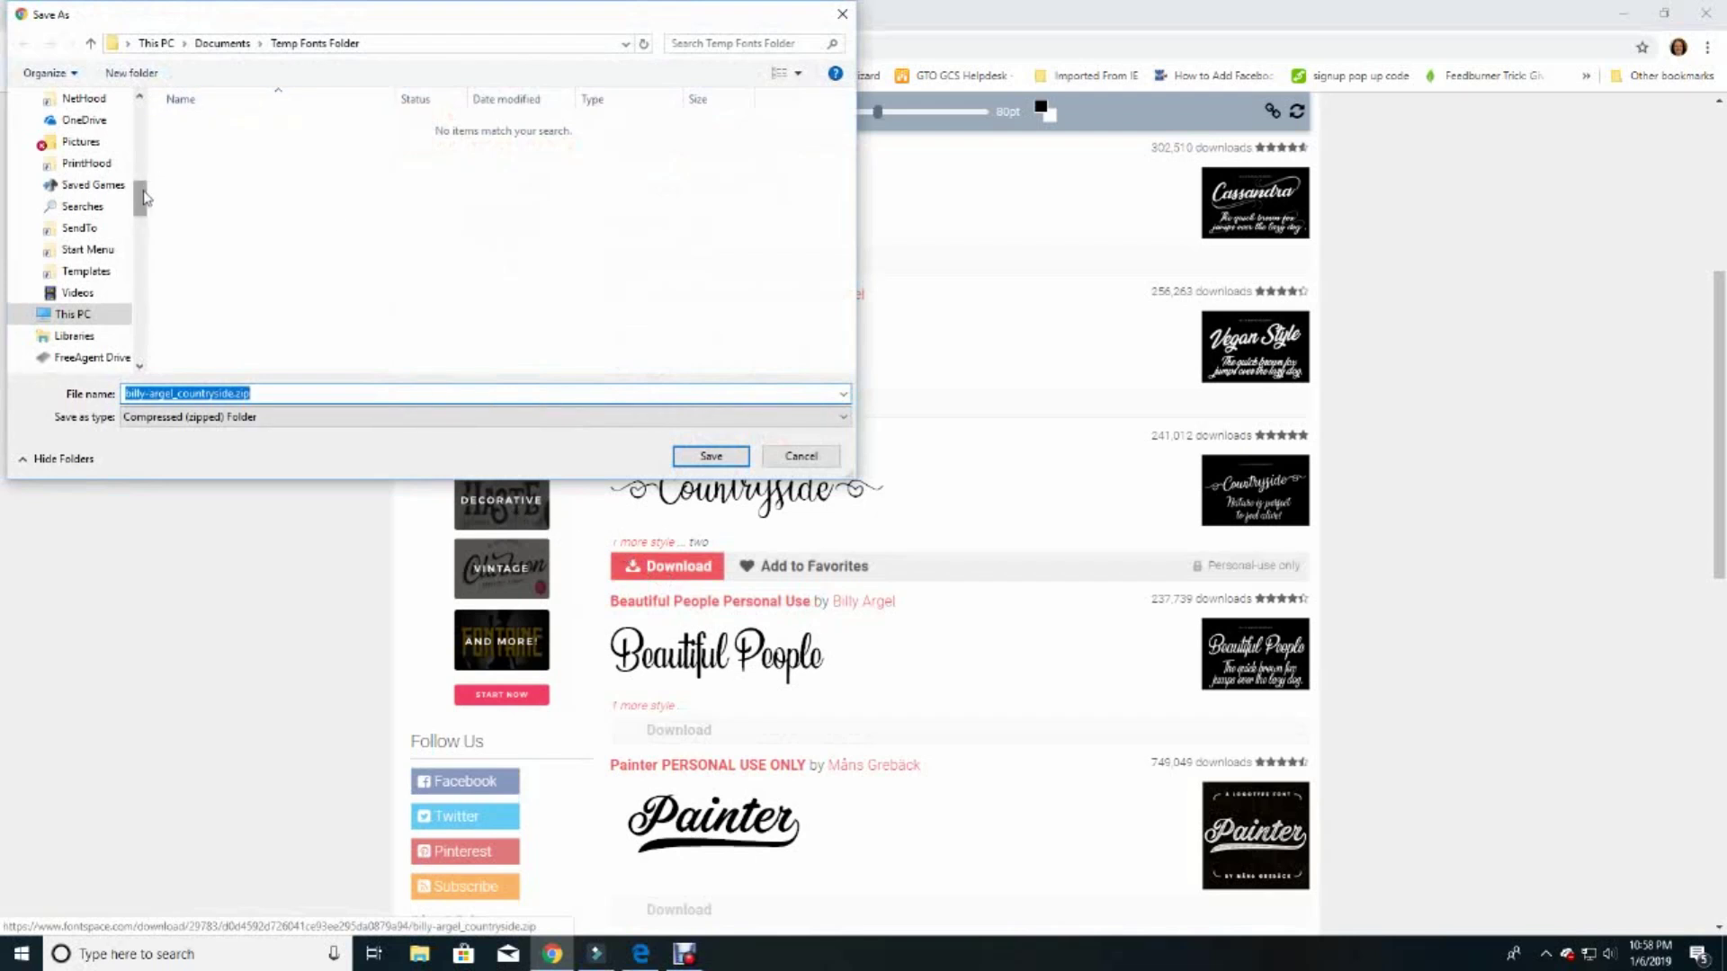
Save billy-argel_countryside.zip into Documents > Temp Fonts Folder.
left_click_drag(139, 193, 137, 146)
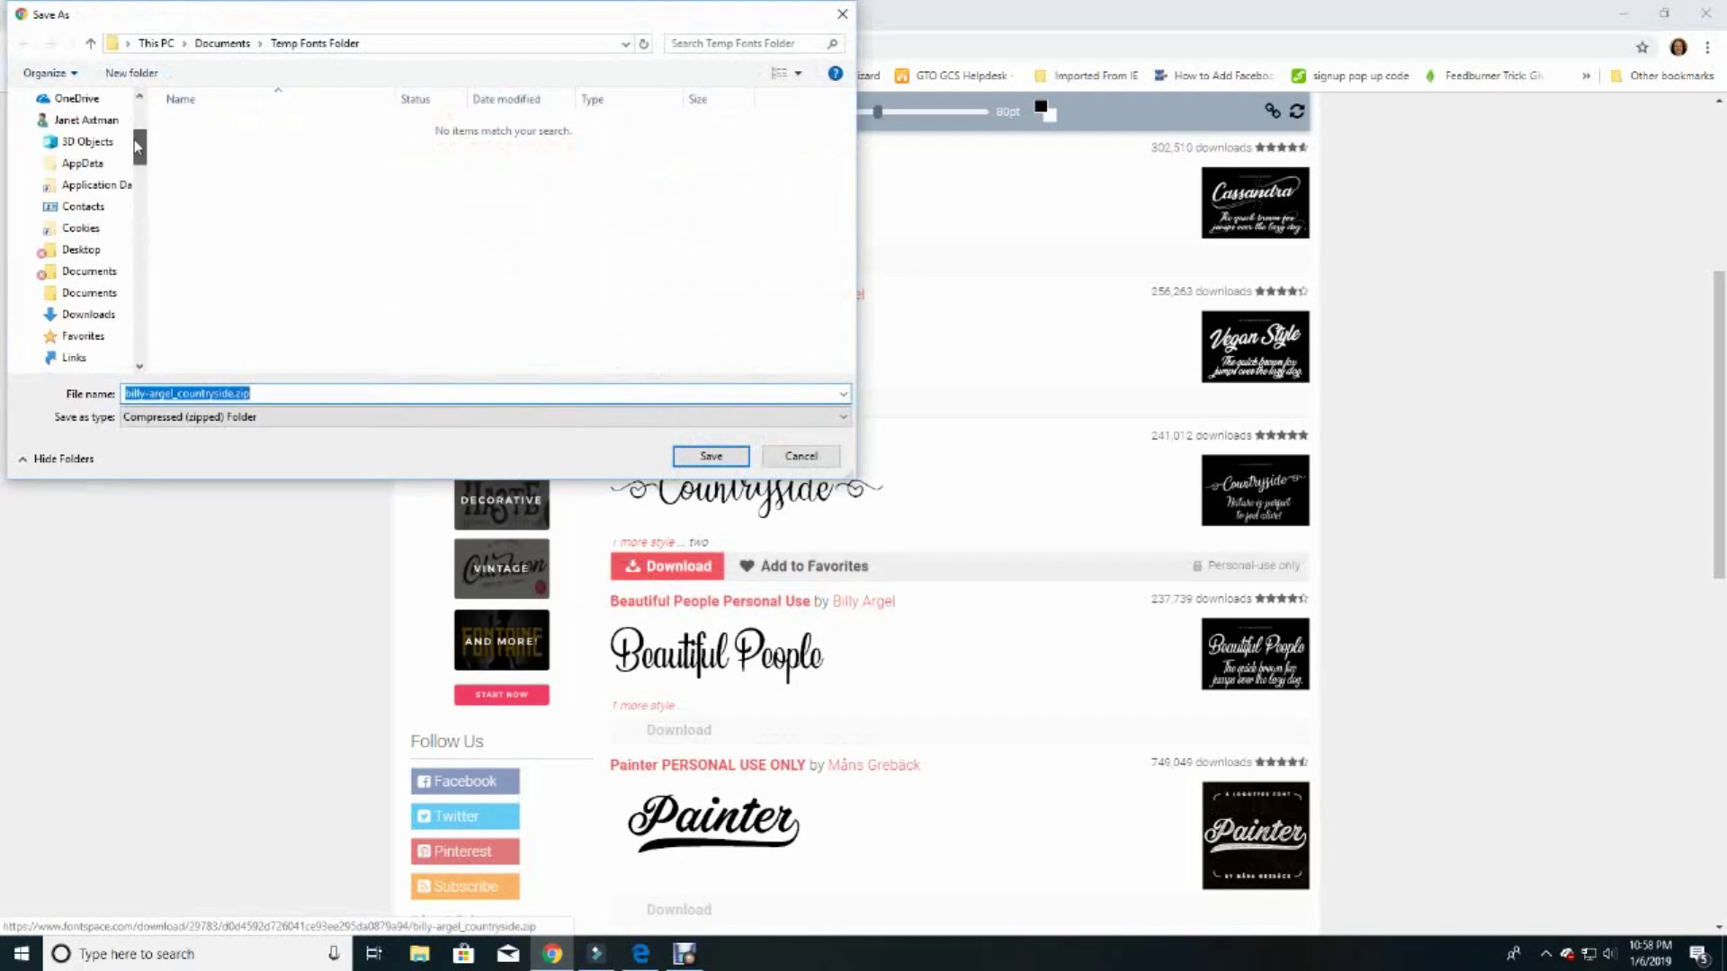
left_click(89, 270)
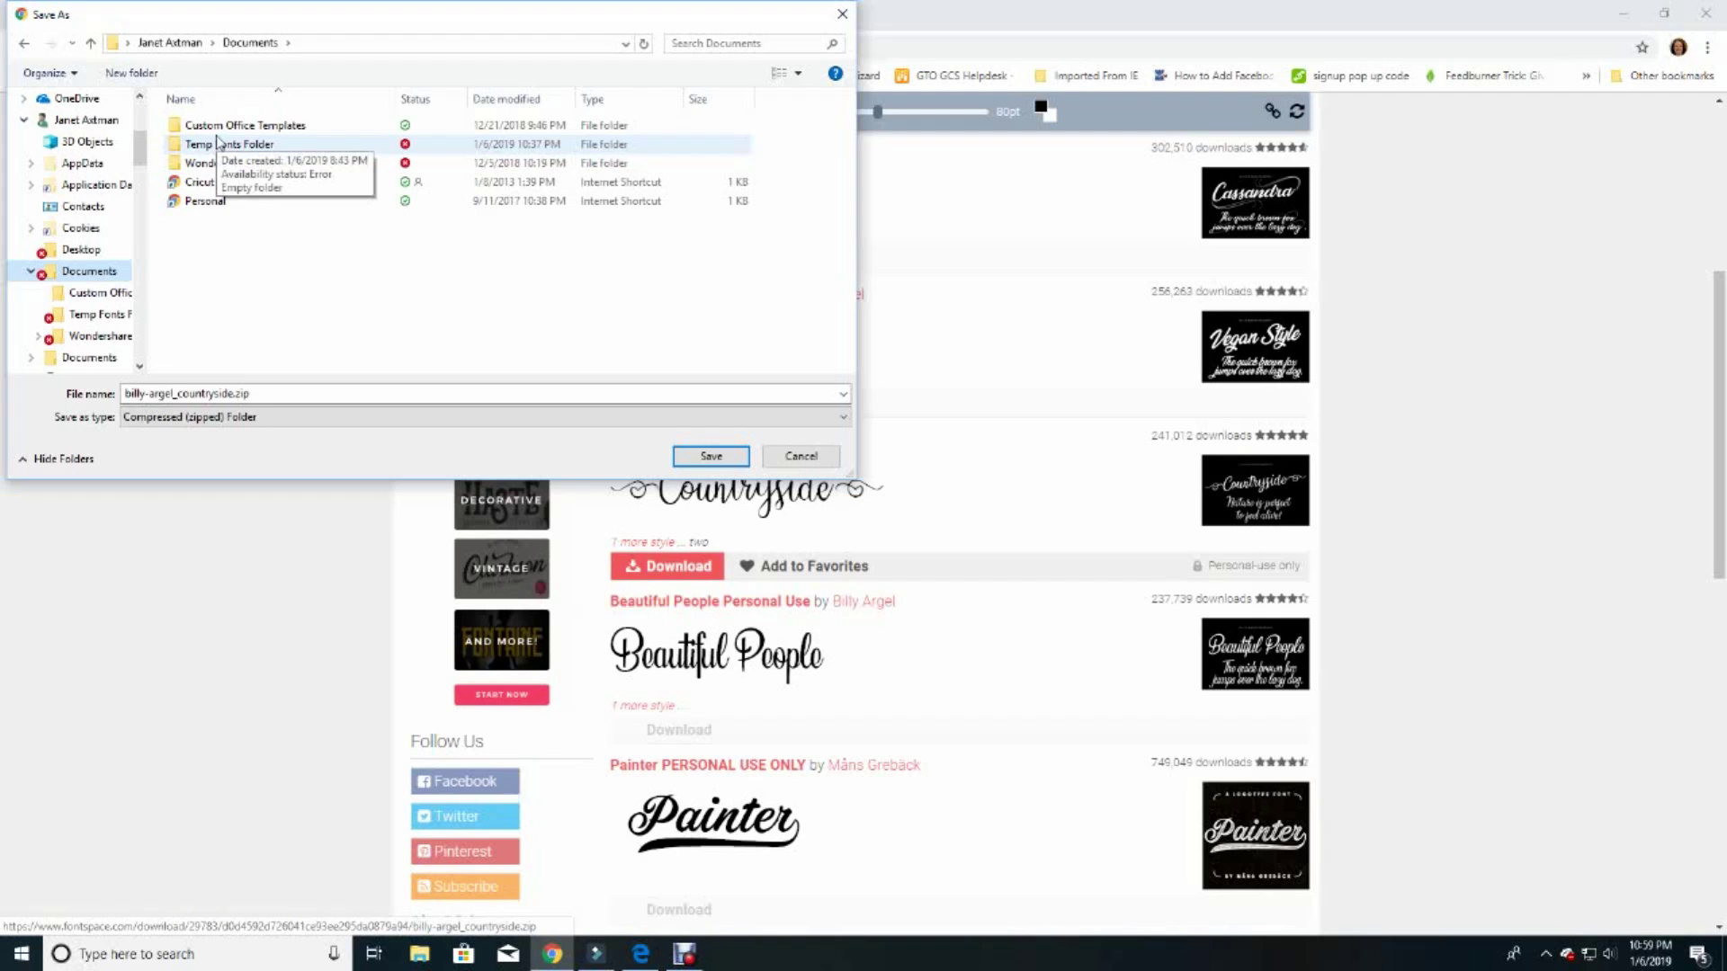
double_click(221, 145)
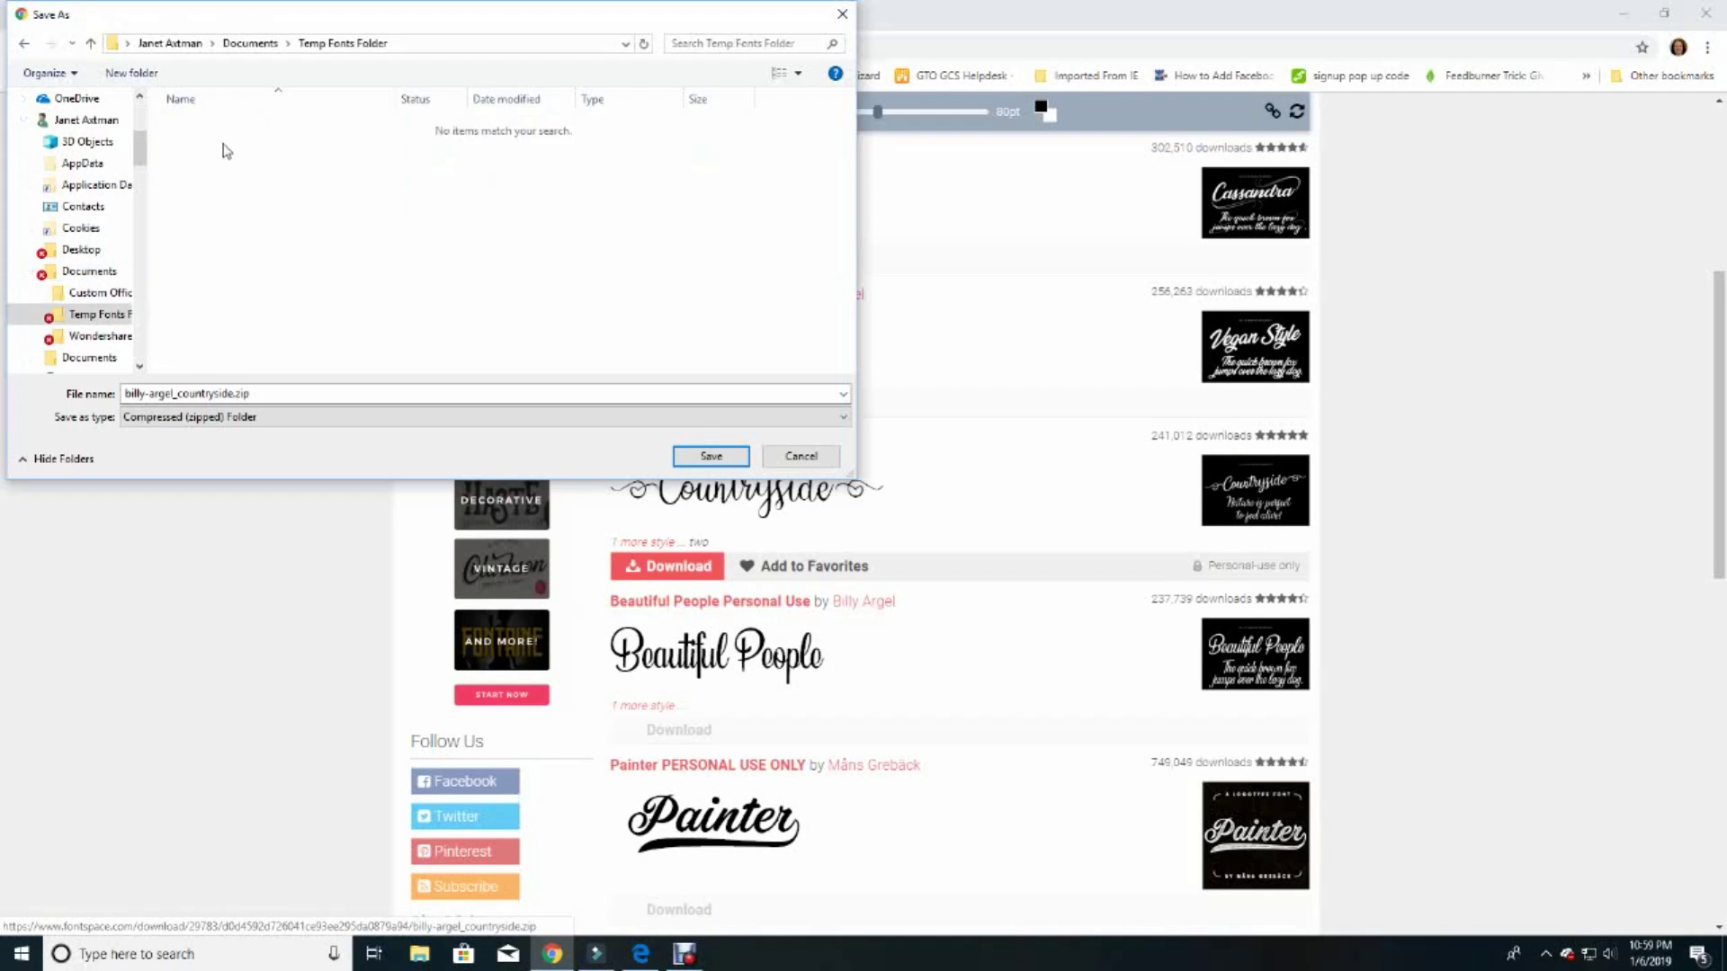
left_click(711, 456)
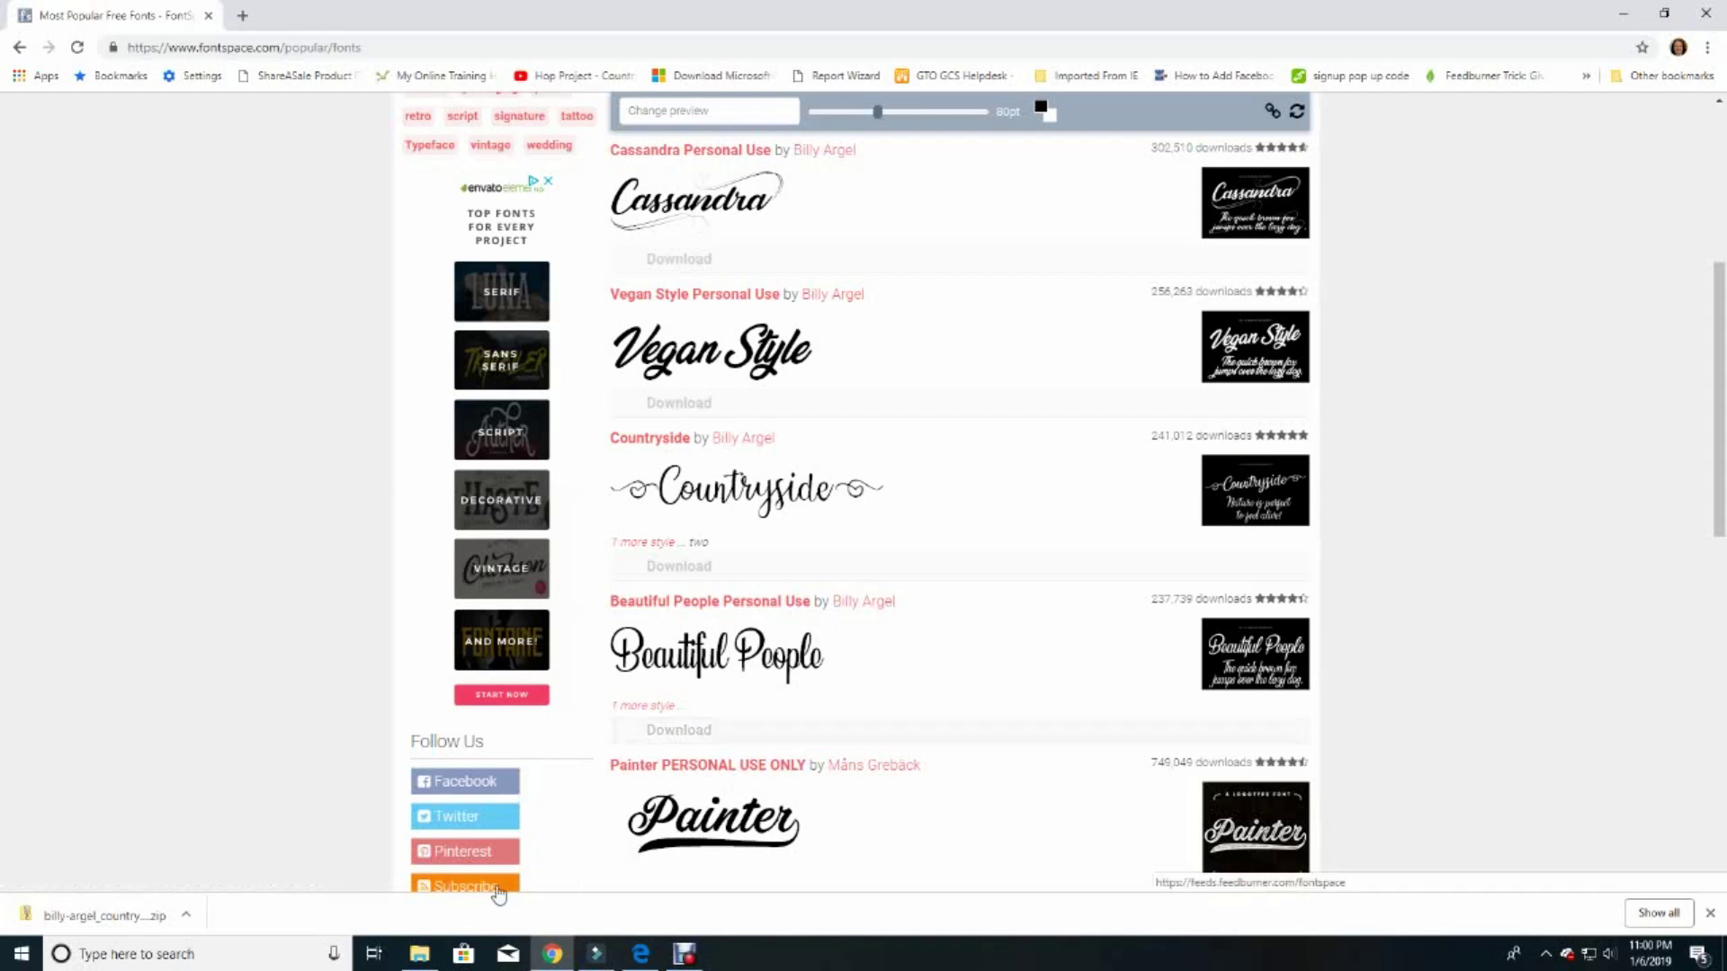
Extract billy-argel_countryside.zip into a new folder and select the Countryside Personal Use font file.
left_click(419, 957)
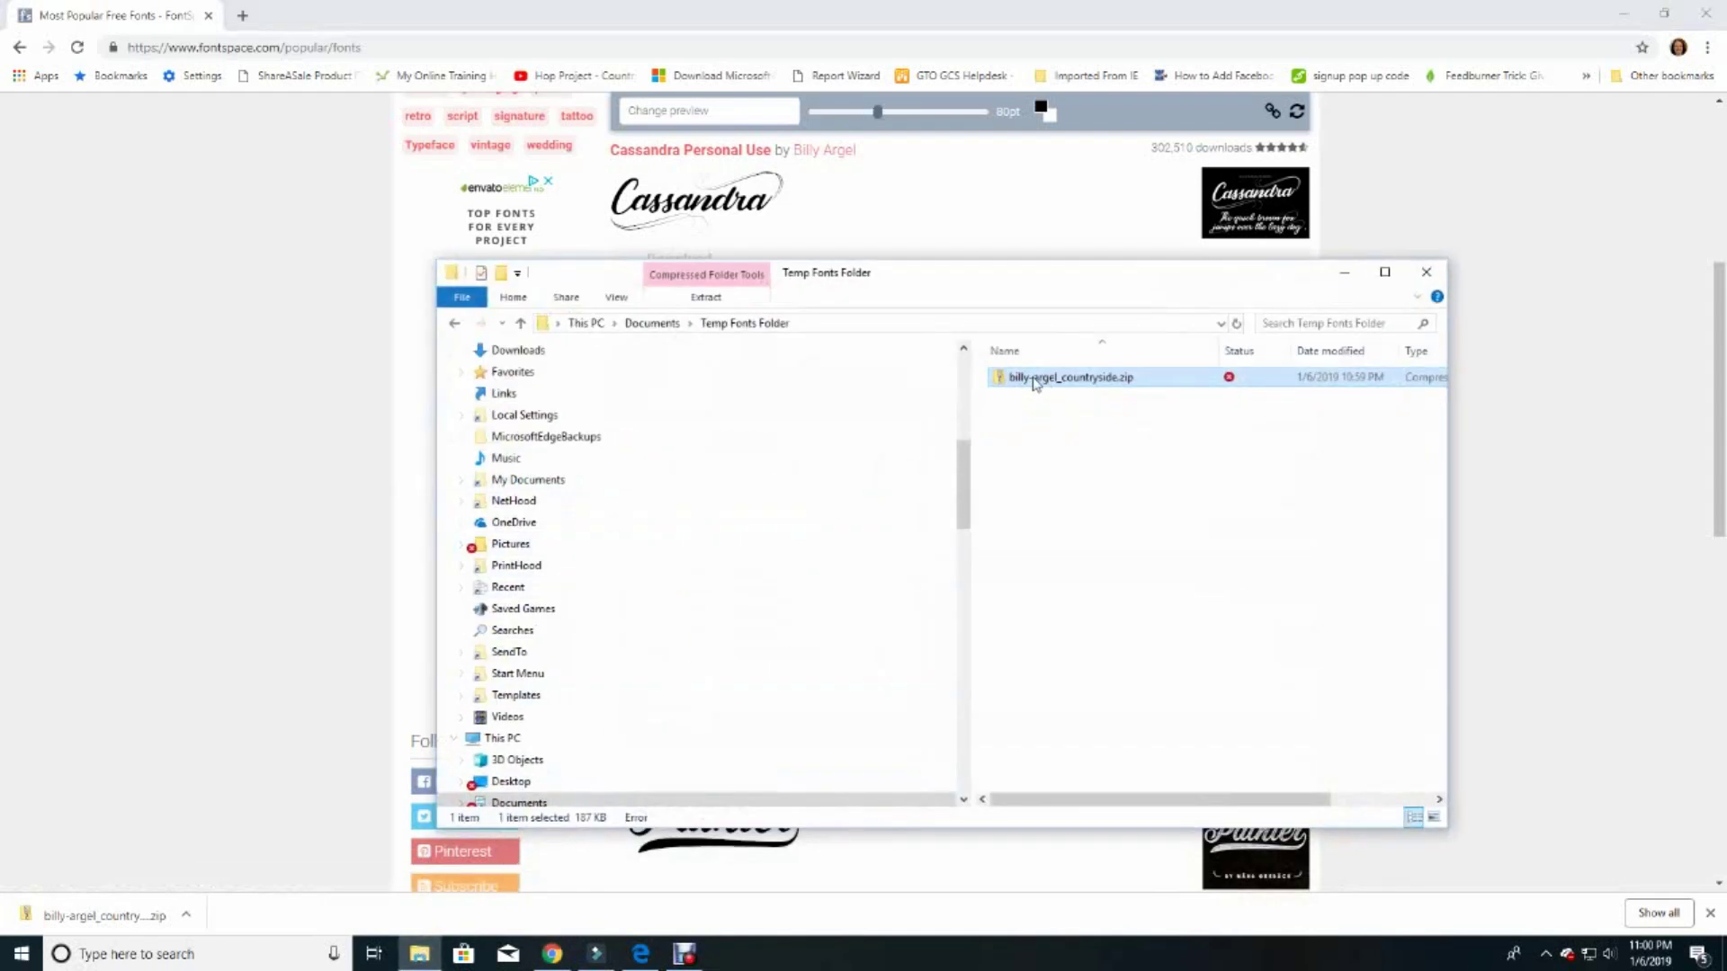
right_click(1032, 380)
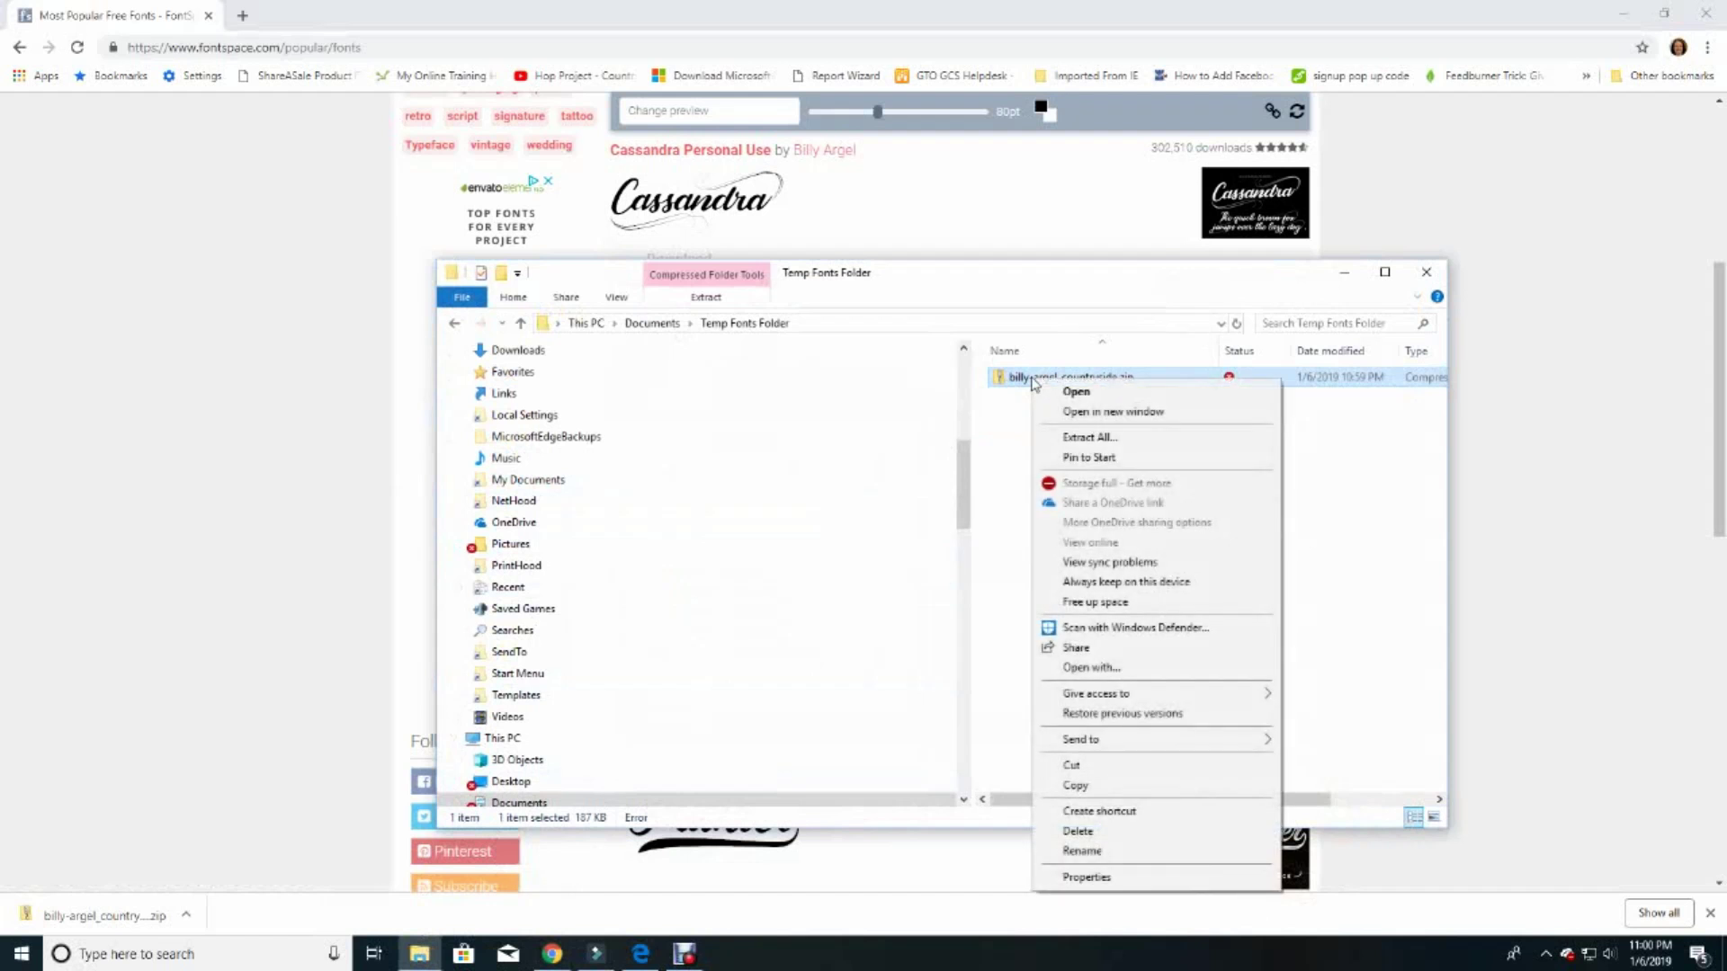
left_click(1076, 438)
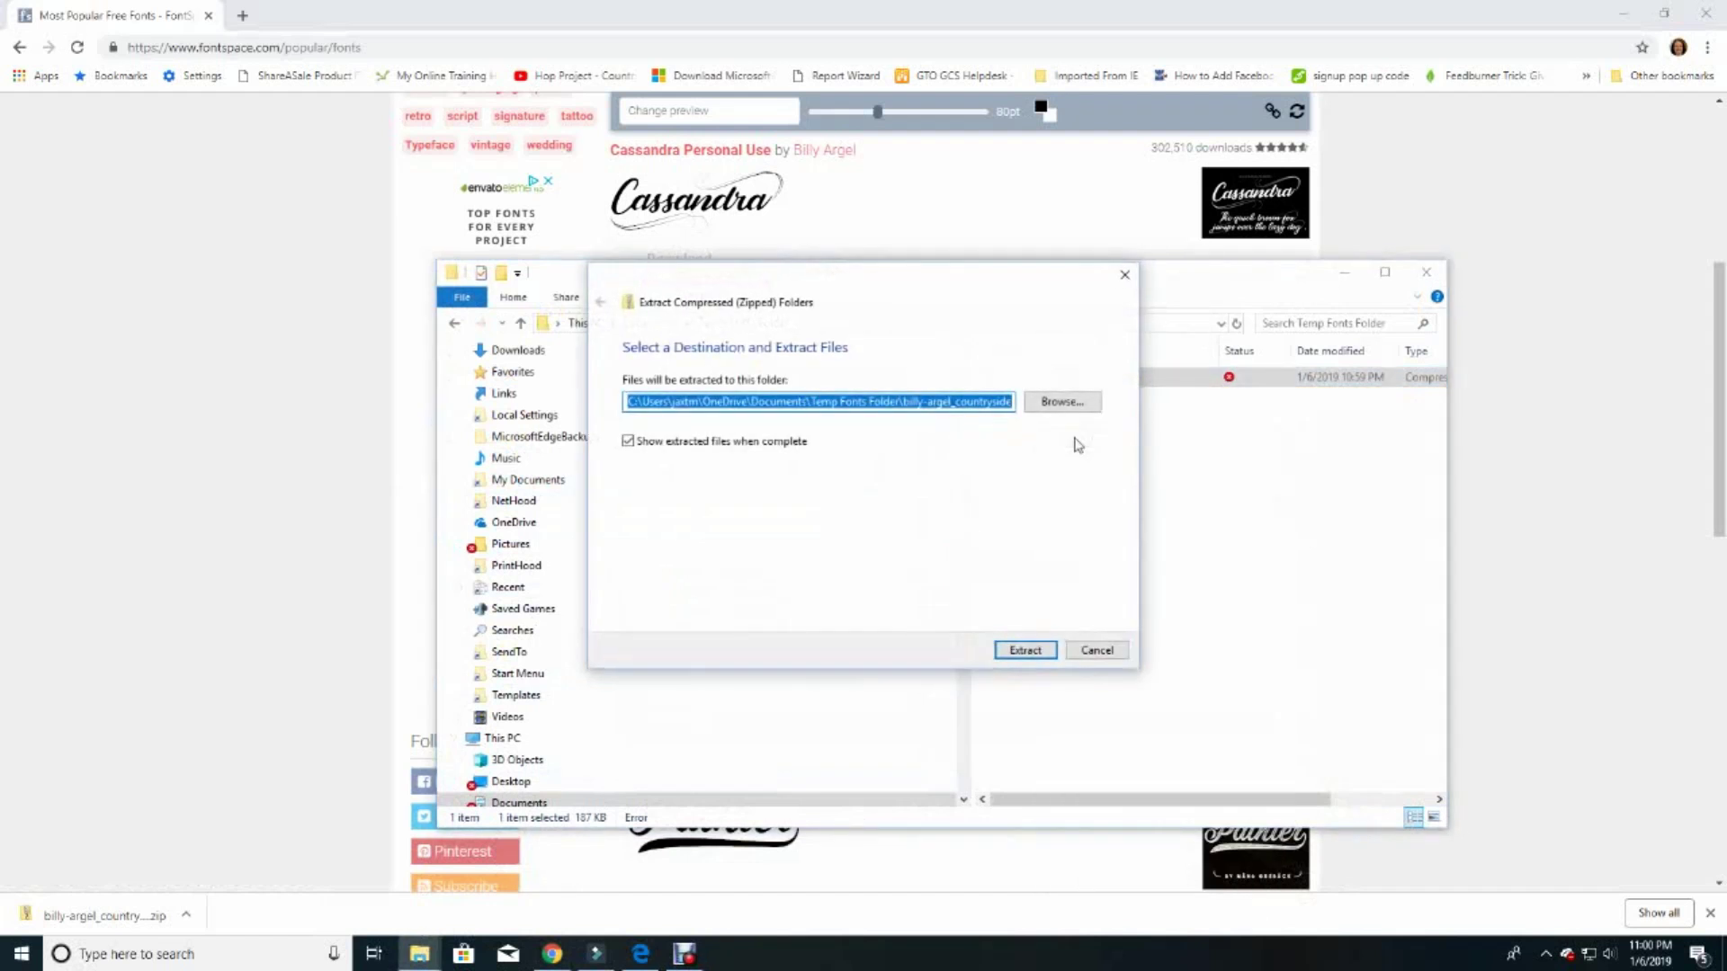
left_click(1022, 652)
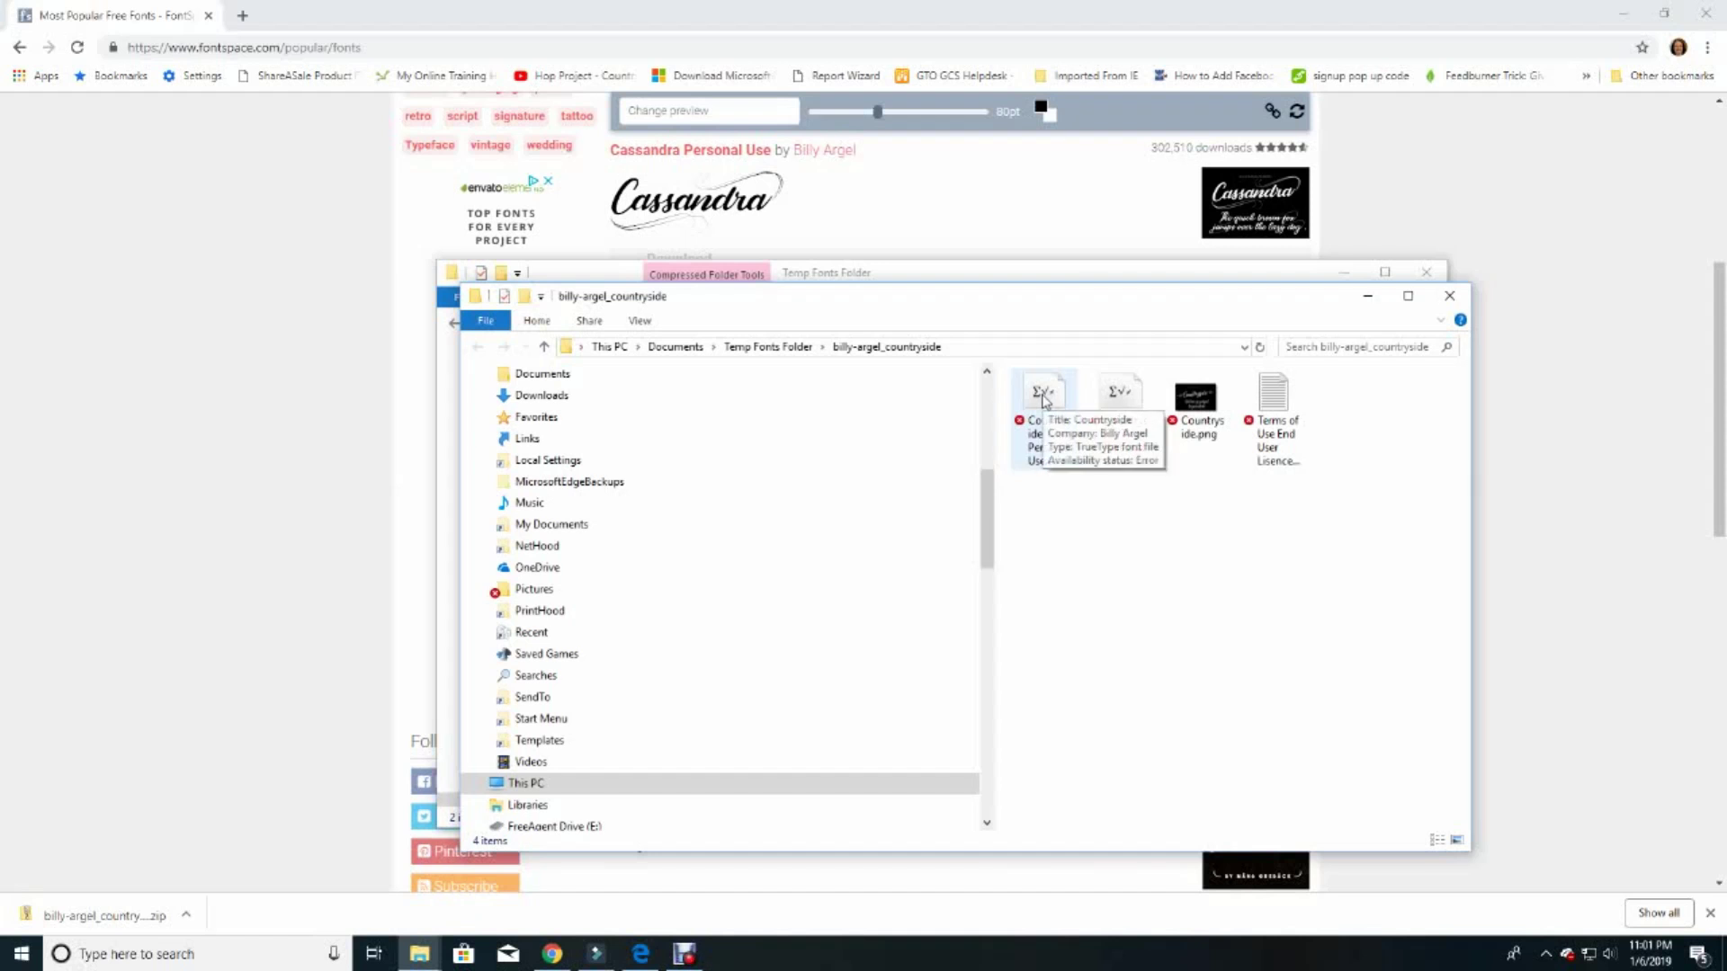
left_click(1043, 401)
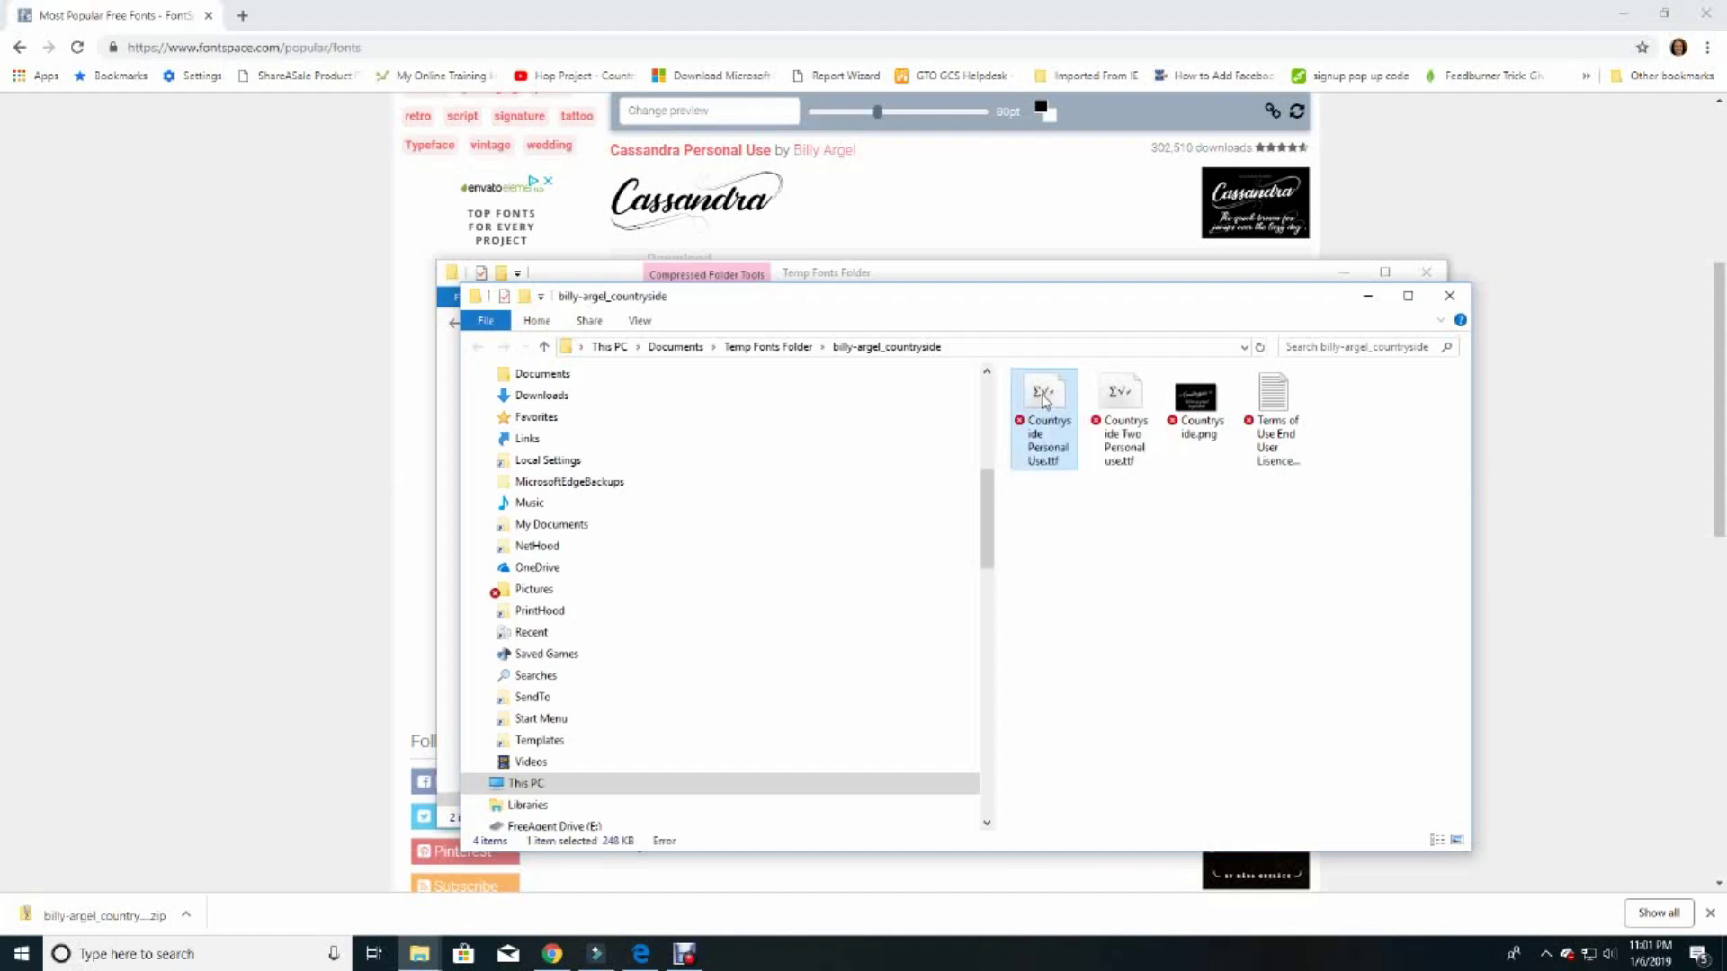
Copy the Countryside font file and close the extracted folder window.
right_click(1043, 400)
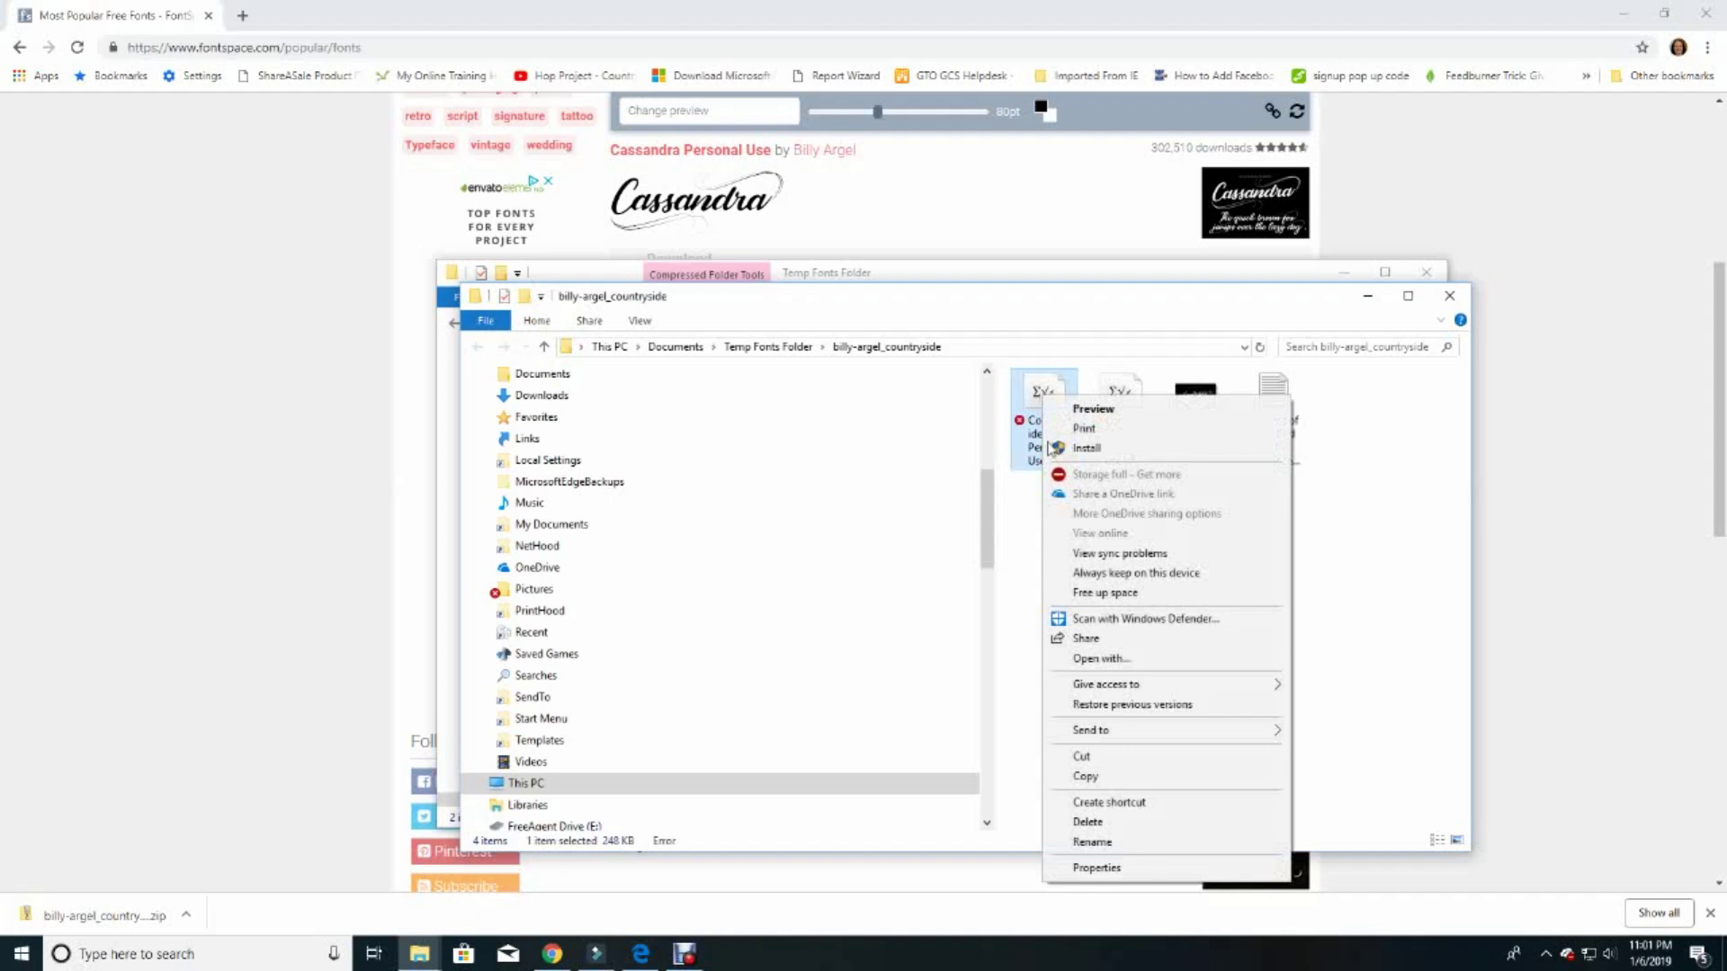
left_click(1098, 779)
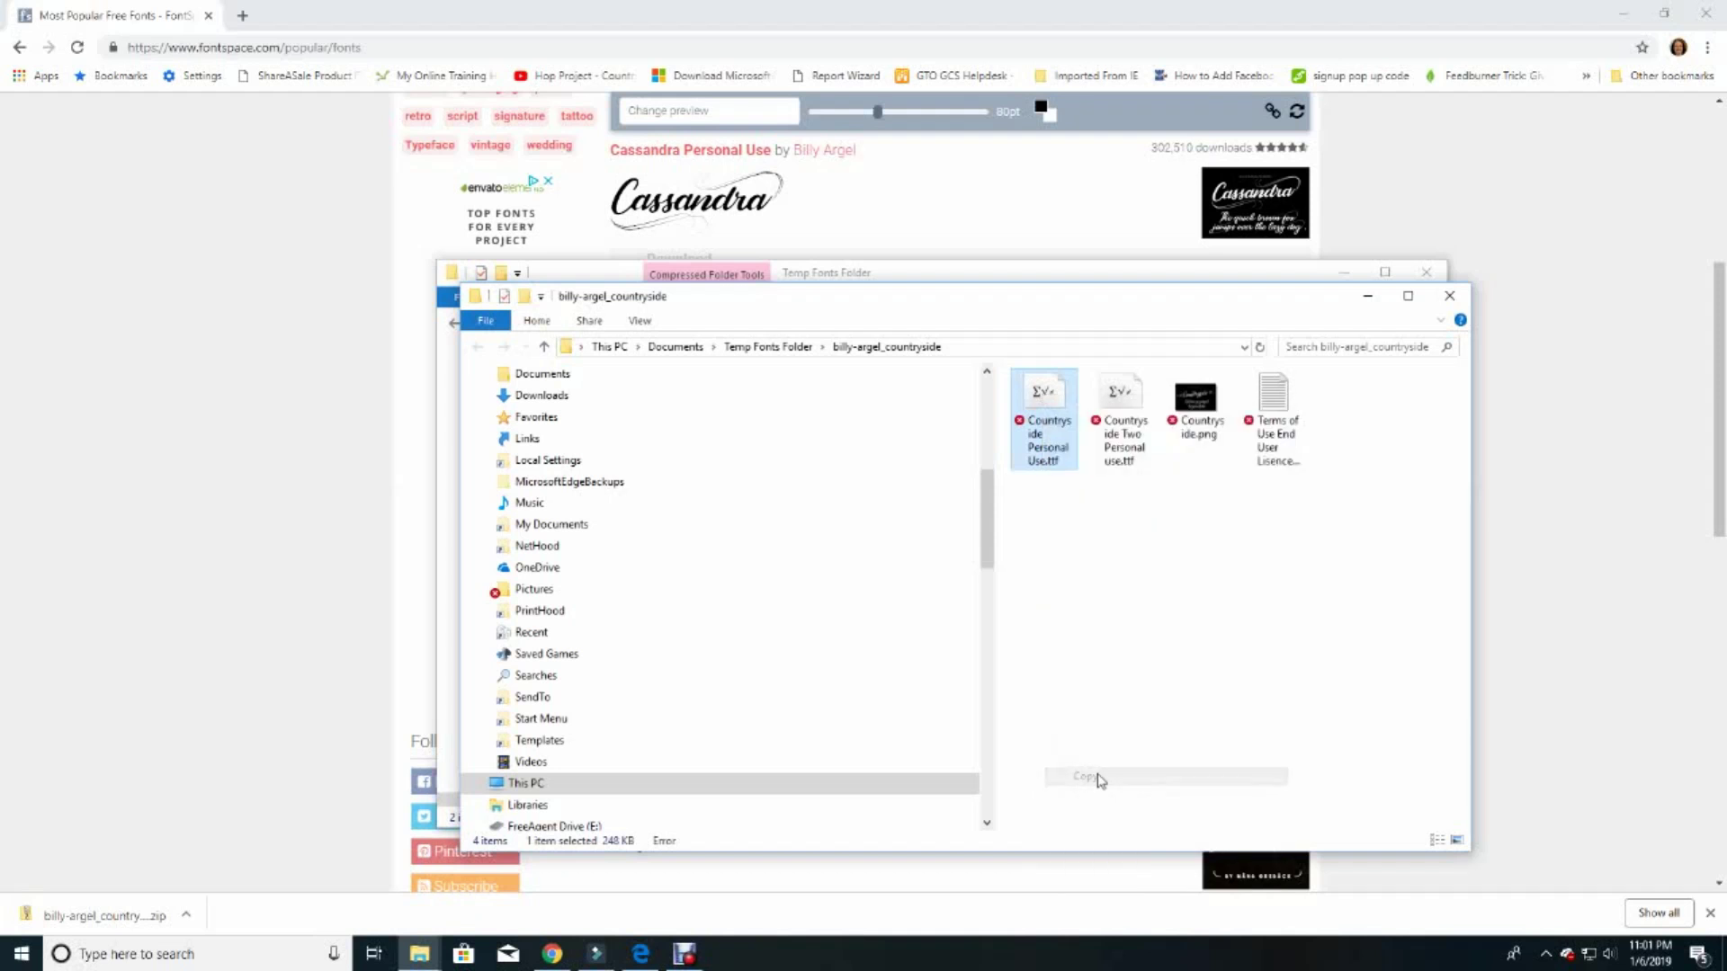
left_click(1450, 296)
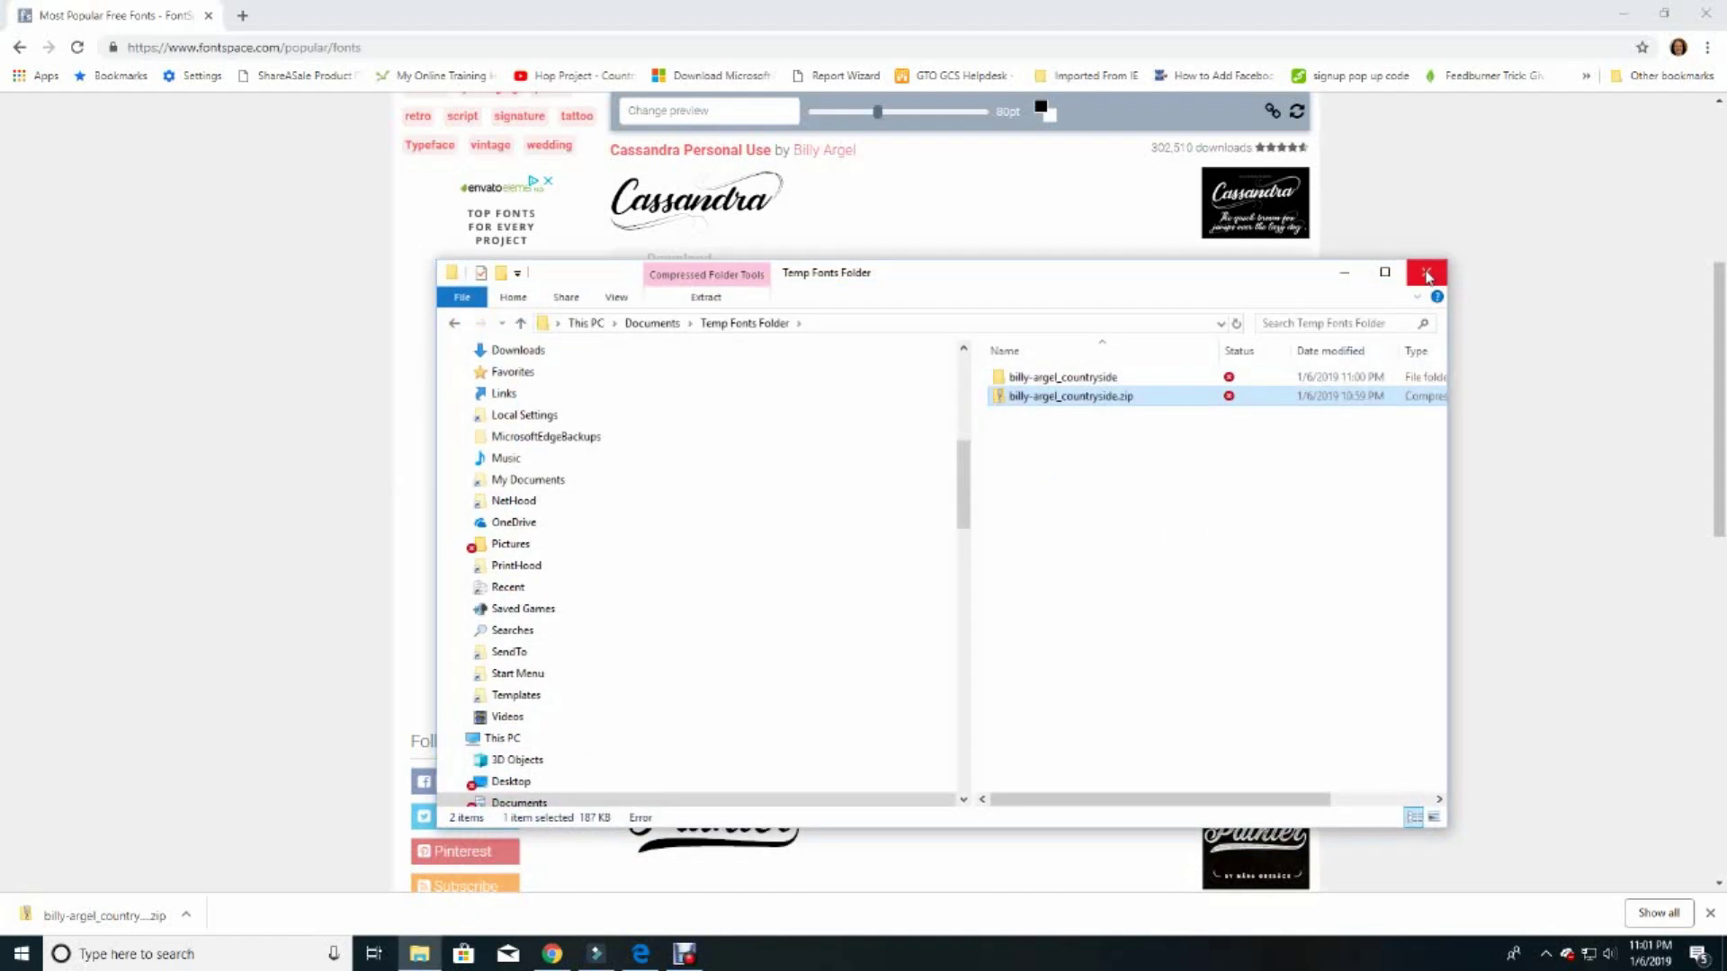
Browse through This PC and Local Disk (C:) to C:\Windows\Fonts.
scroll(668, 587, "down", 1)
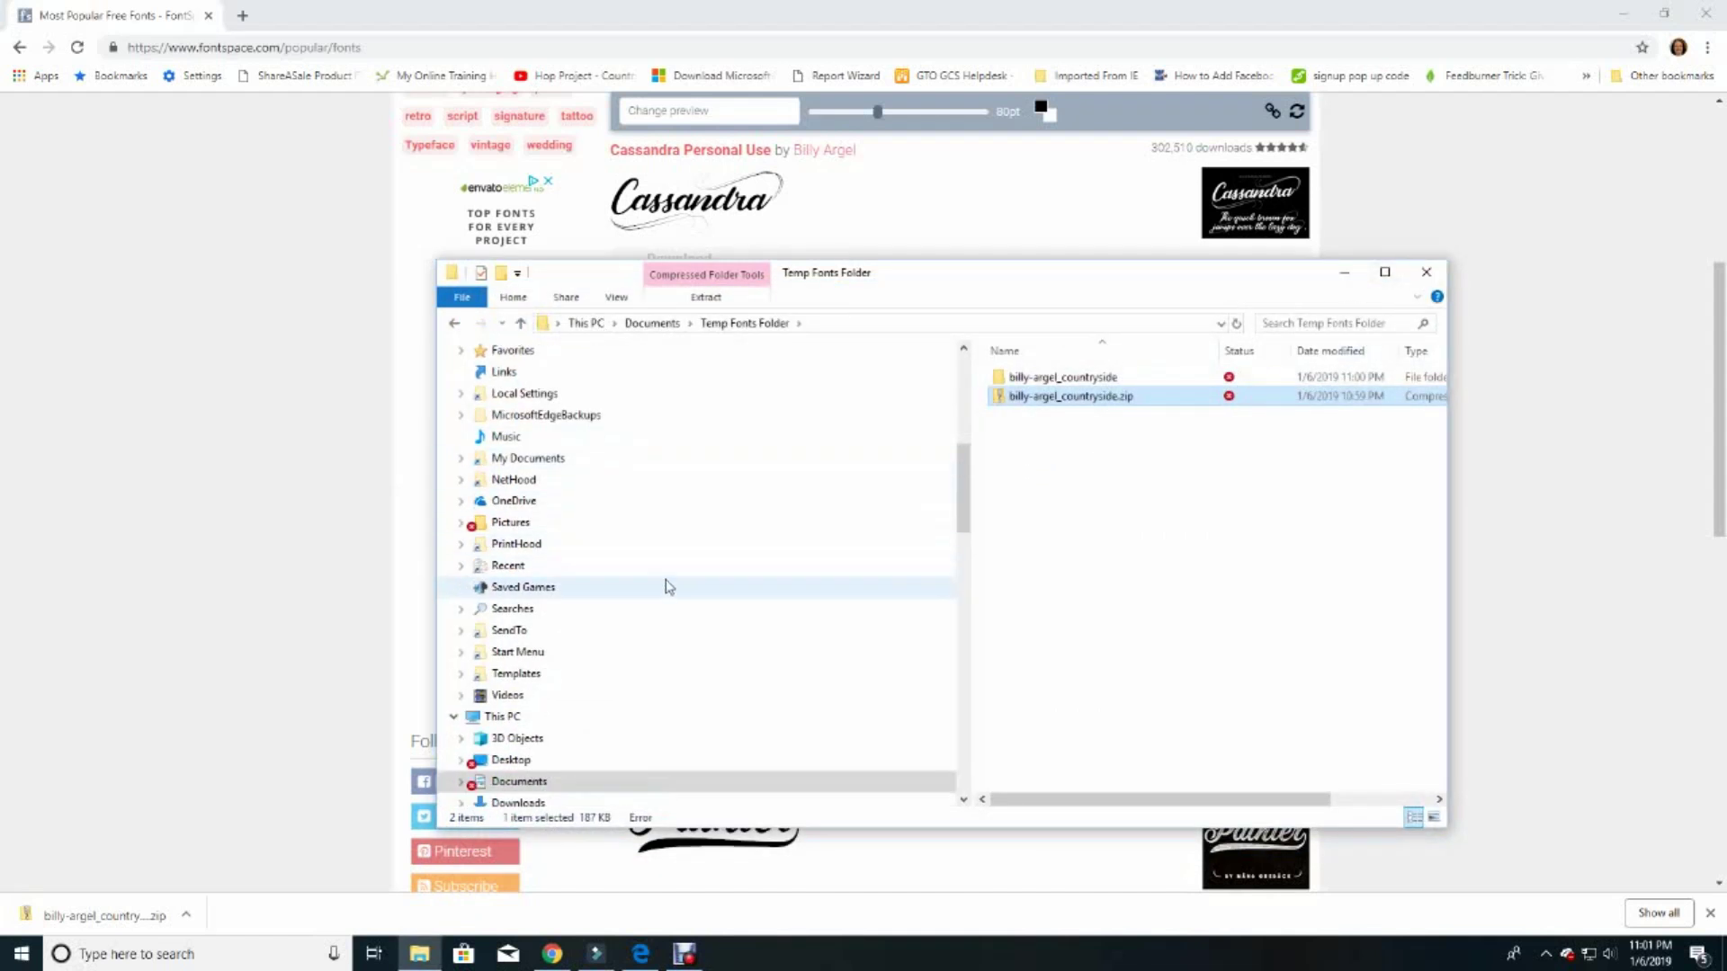
double_click(502, 716)
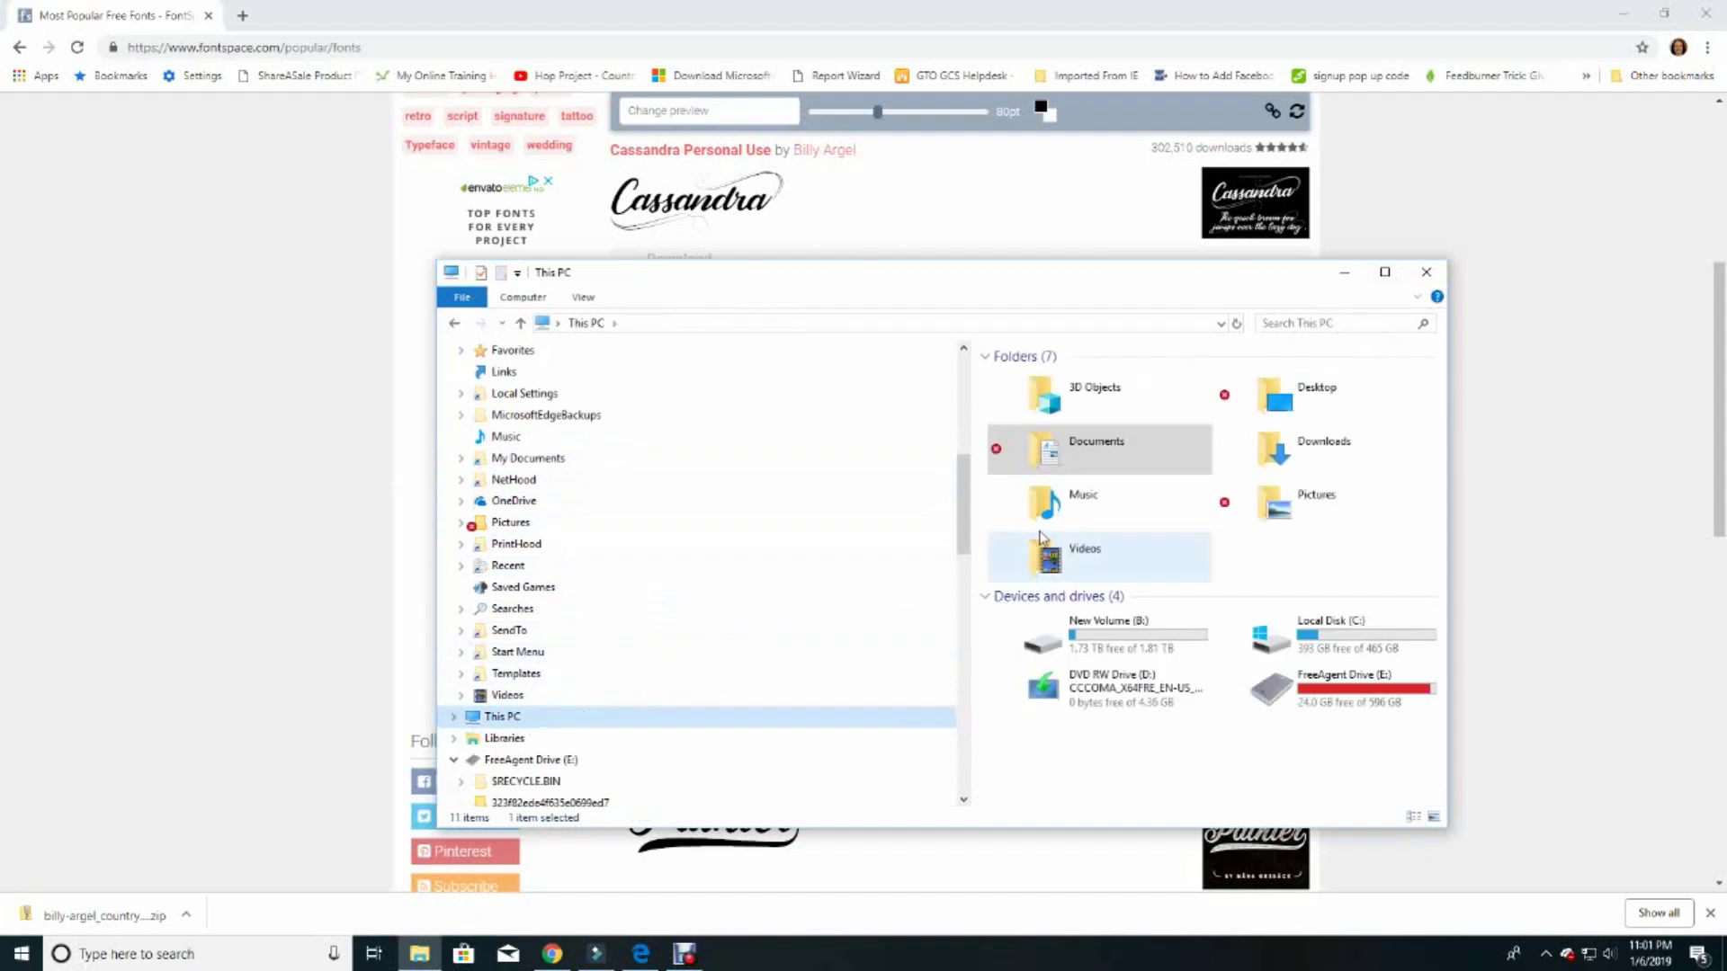
double_click(1345, 630)
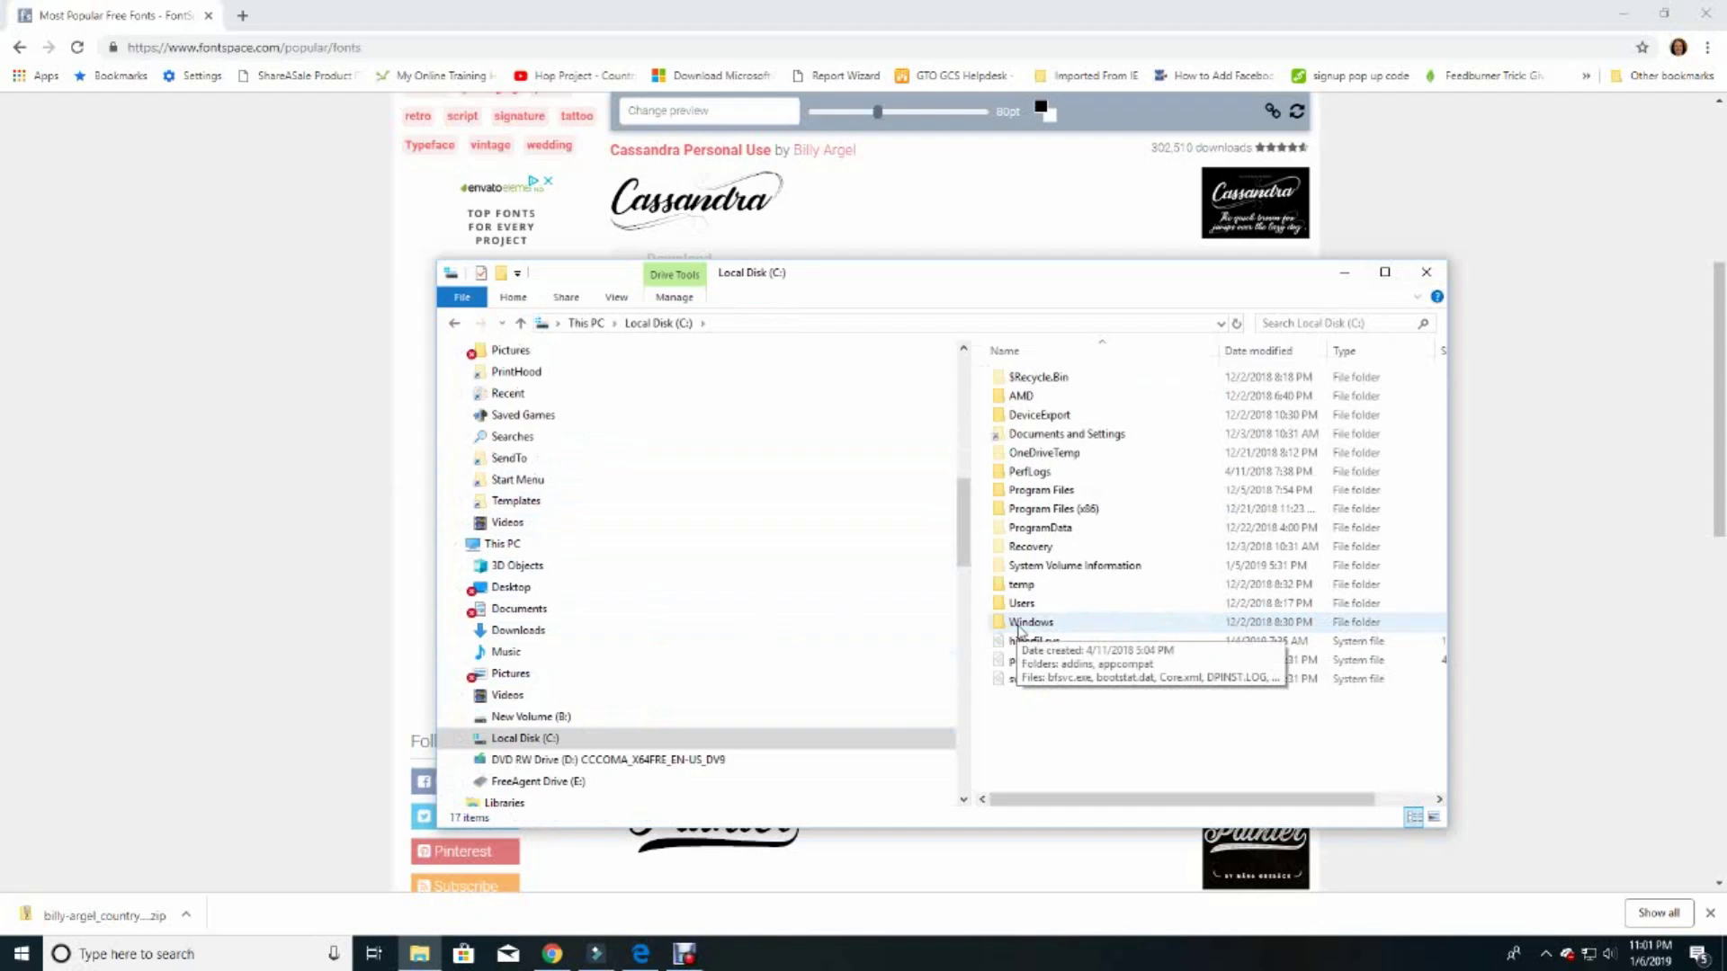
double_click(1020, 630)
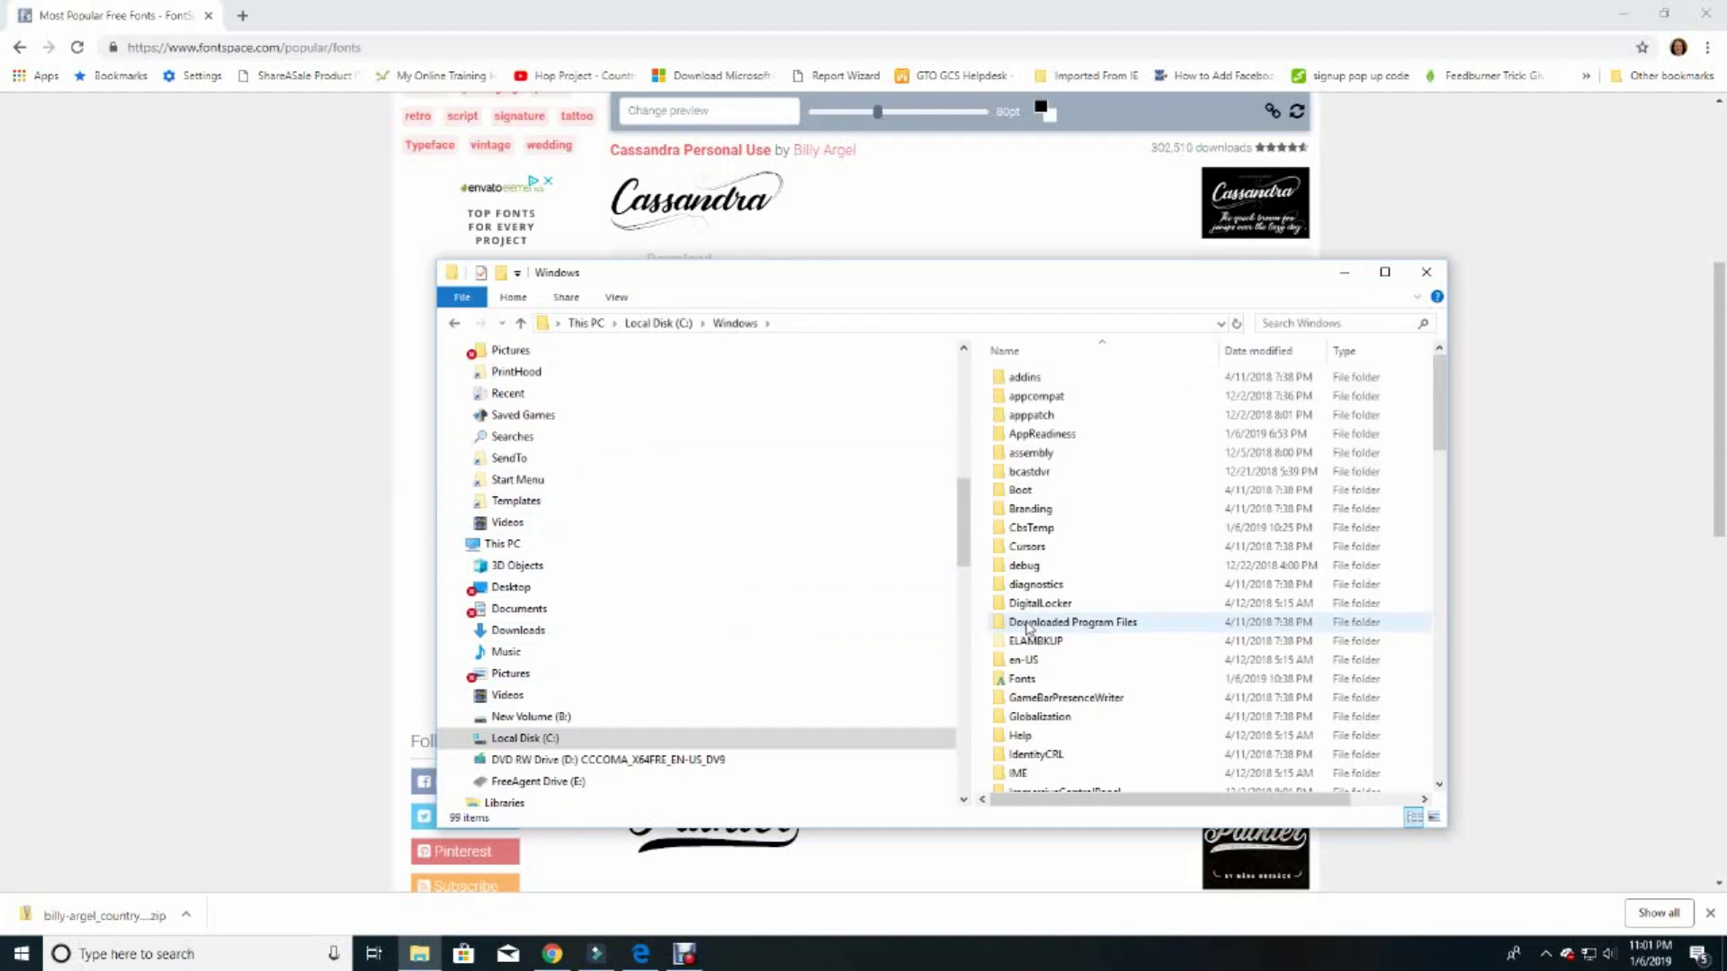
double_click(1021, 680)
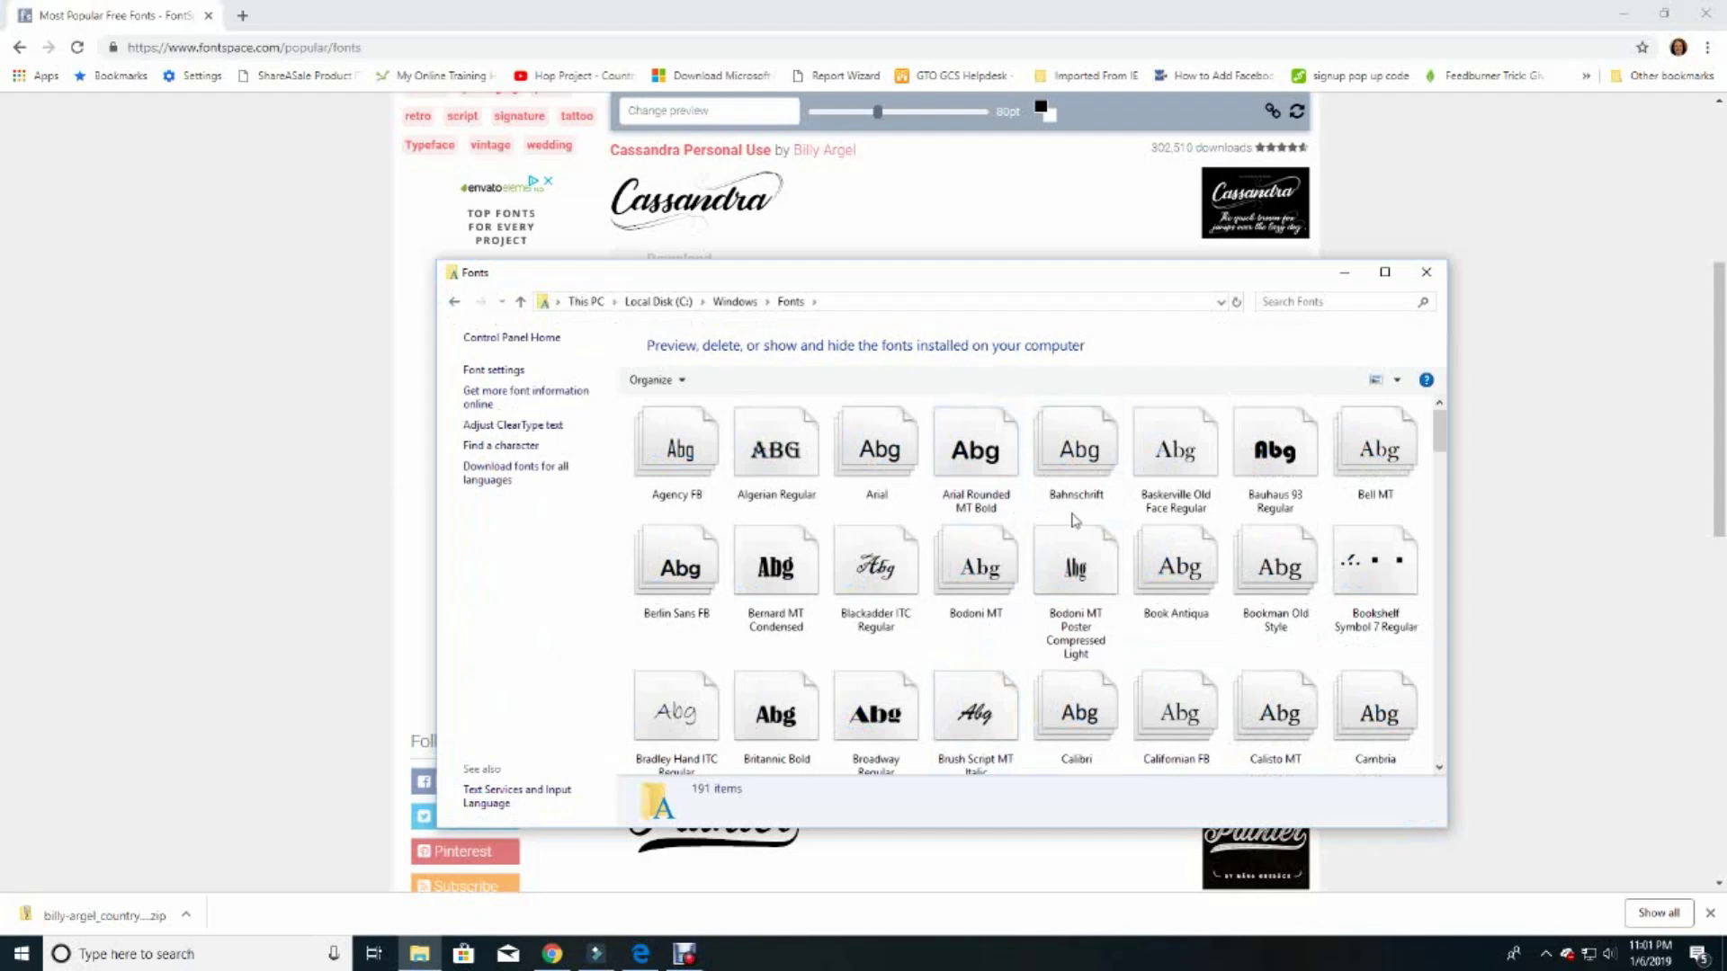
Paste the Countryside font into Fonts, check Countryside Regular is listed, then close the window.
right_click(1028, 518)
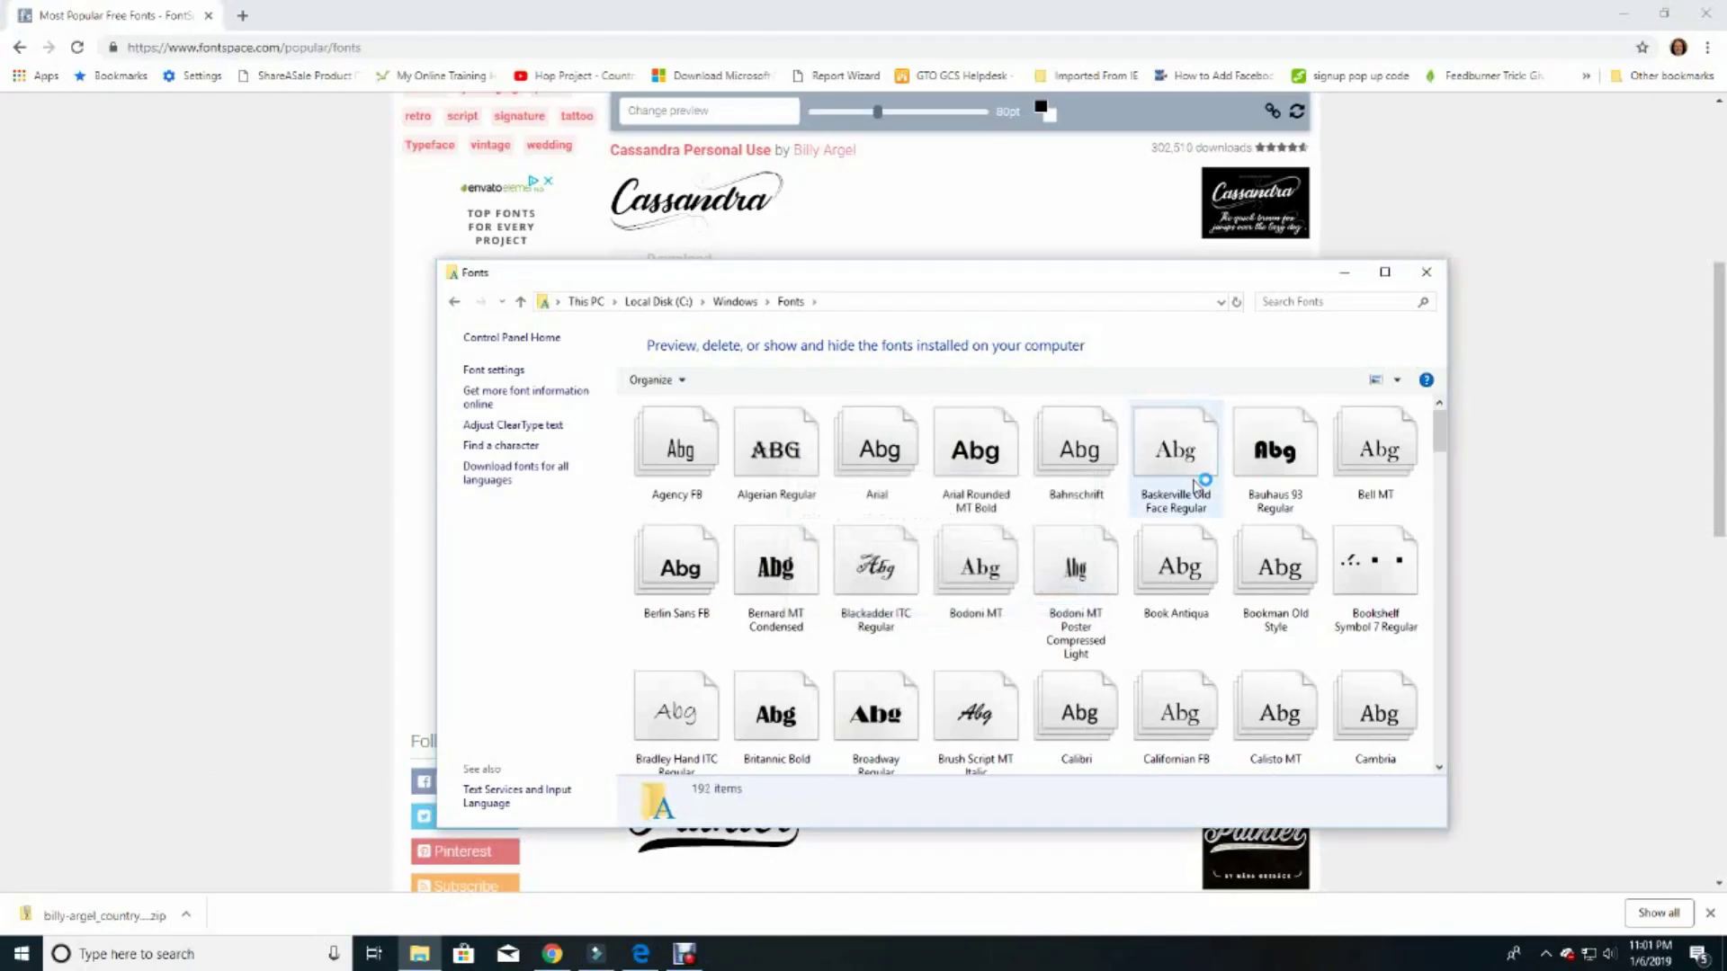
scroll(1196, 490, "down", 2)
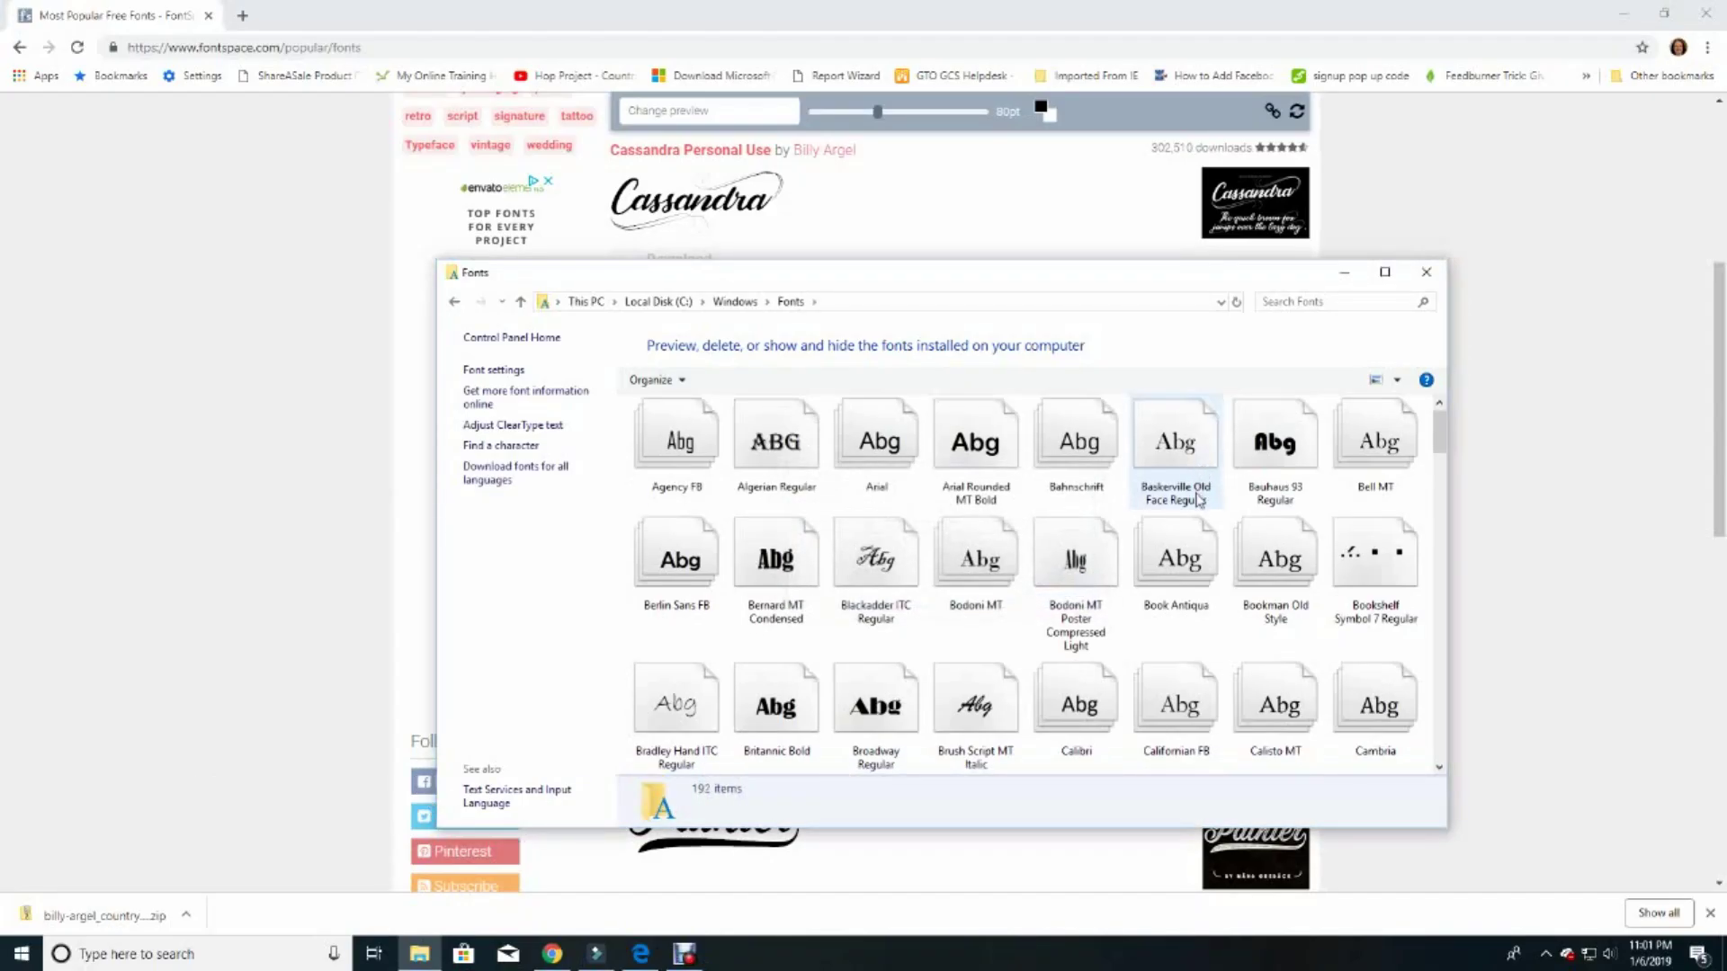
scroll(1194, 501, "down", 2)
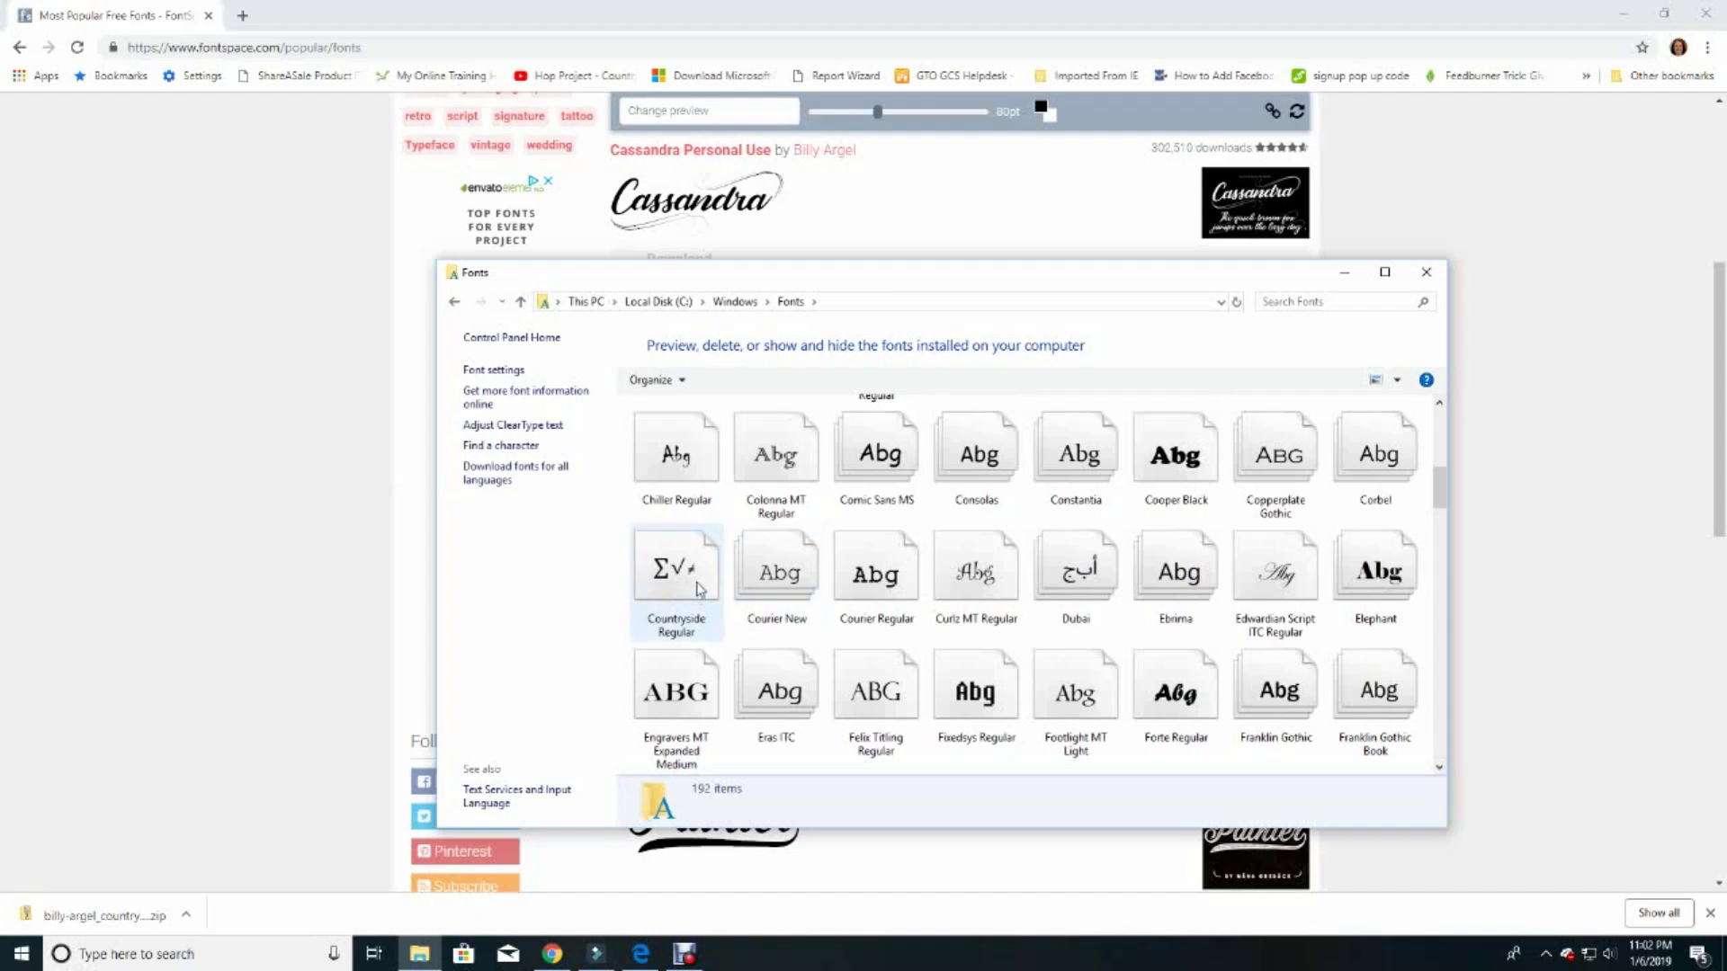
left_click(1428, 274)
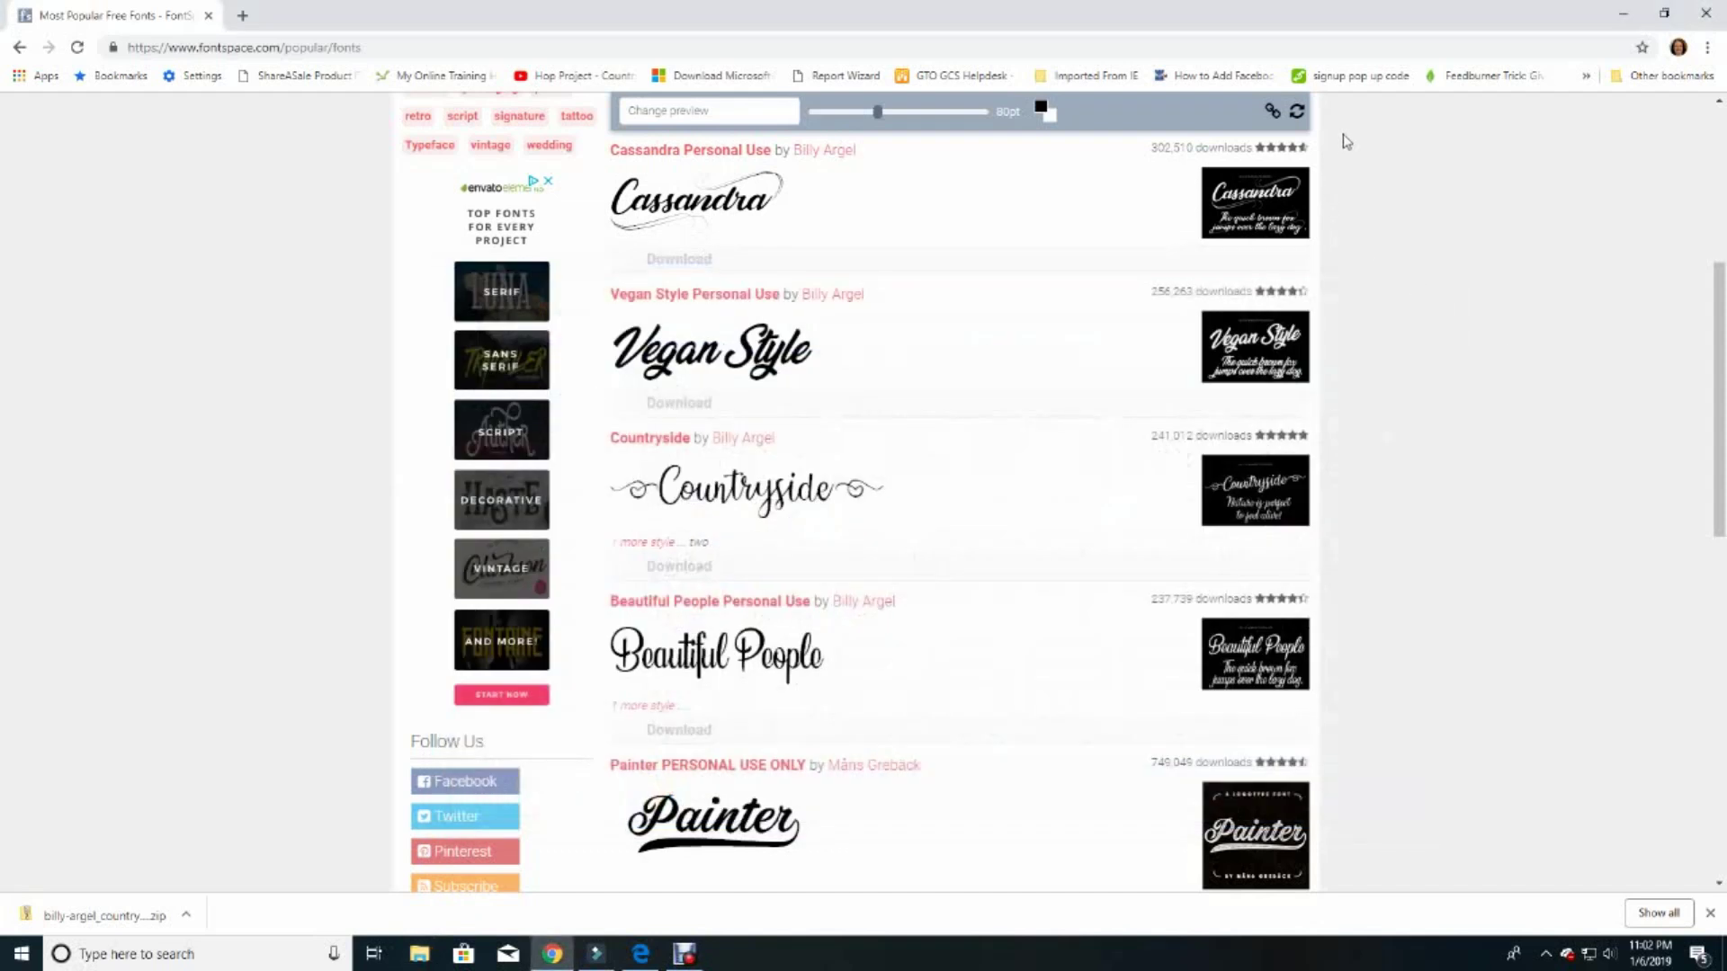
Close the FontSpace browser window to return to the Design Space home page.
left_click(207, 15)
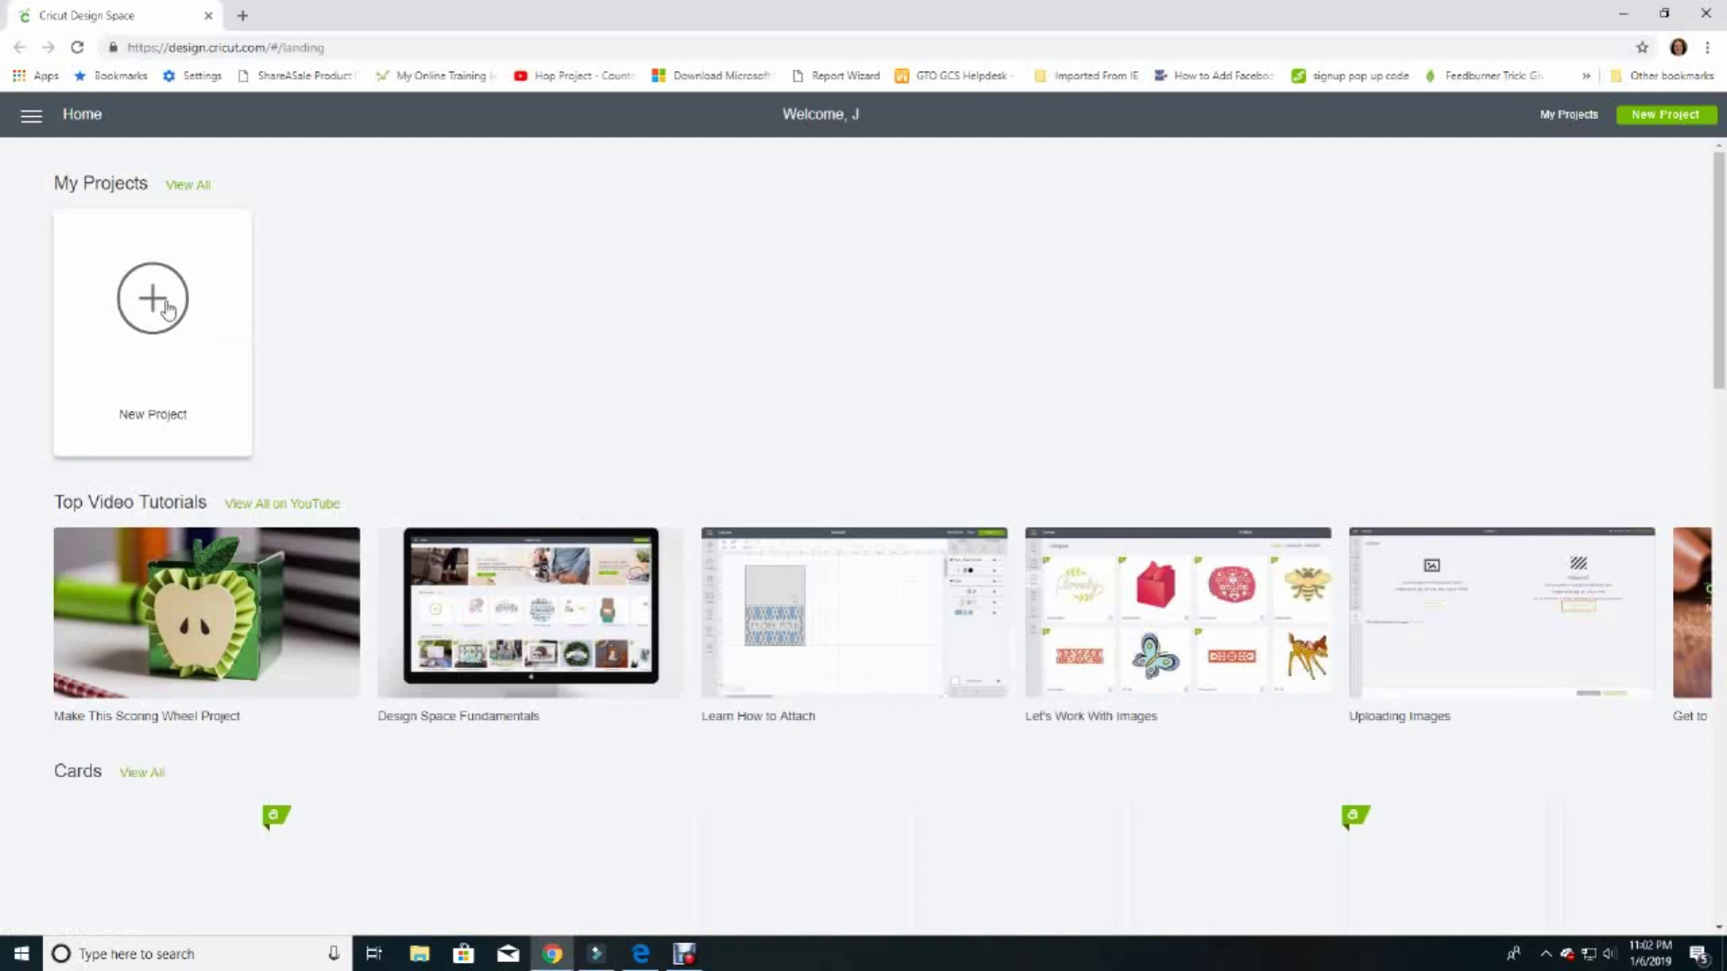
Start a new blank project and add a text box reading 'Test New Font'.
left_click(167, 309)
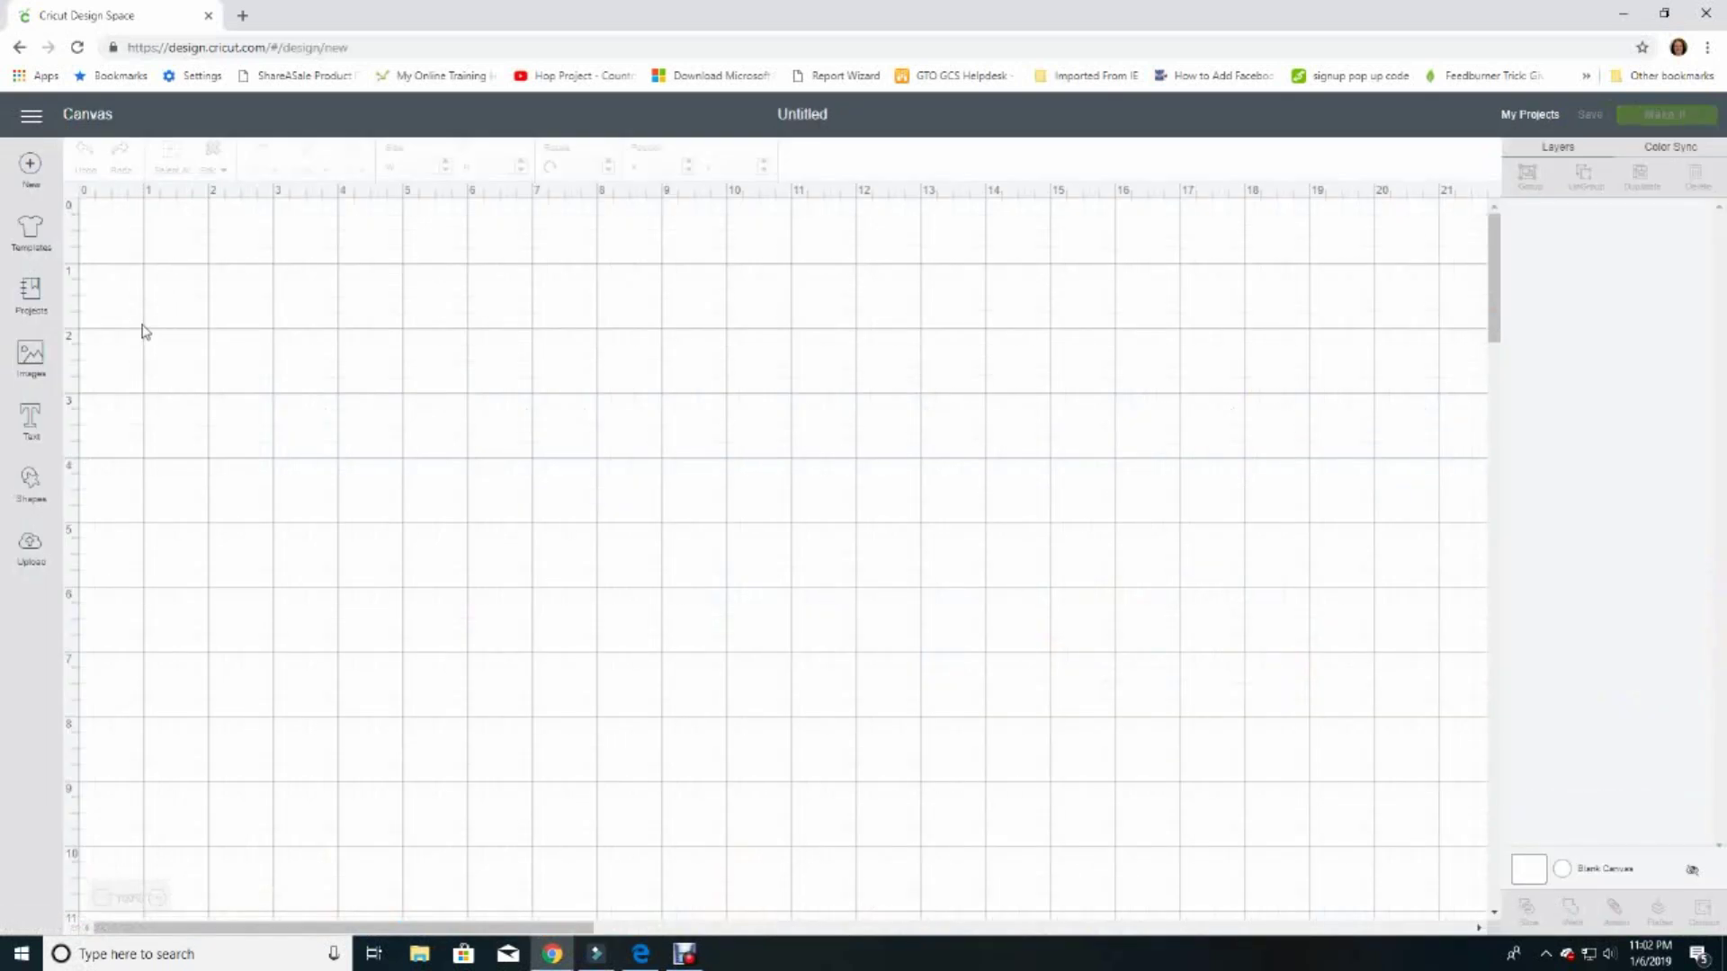
left_click(30, 426)
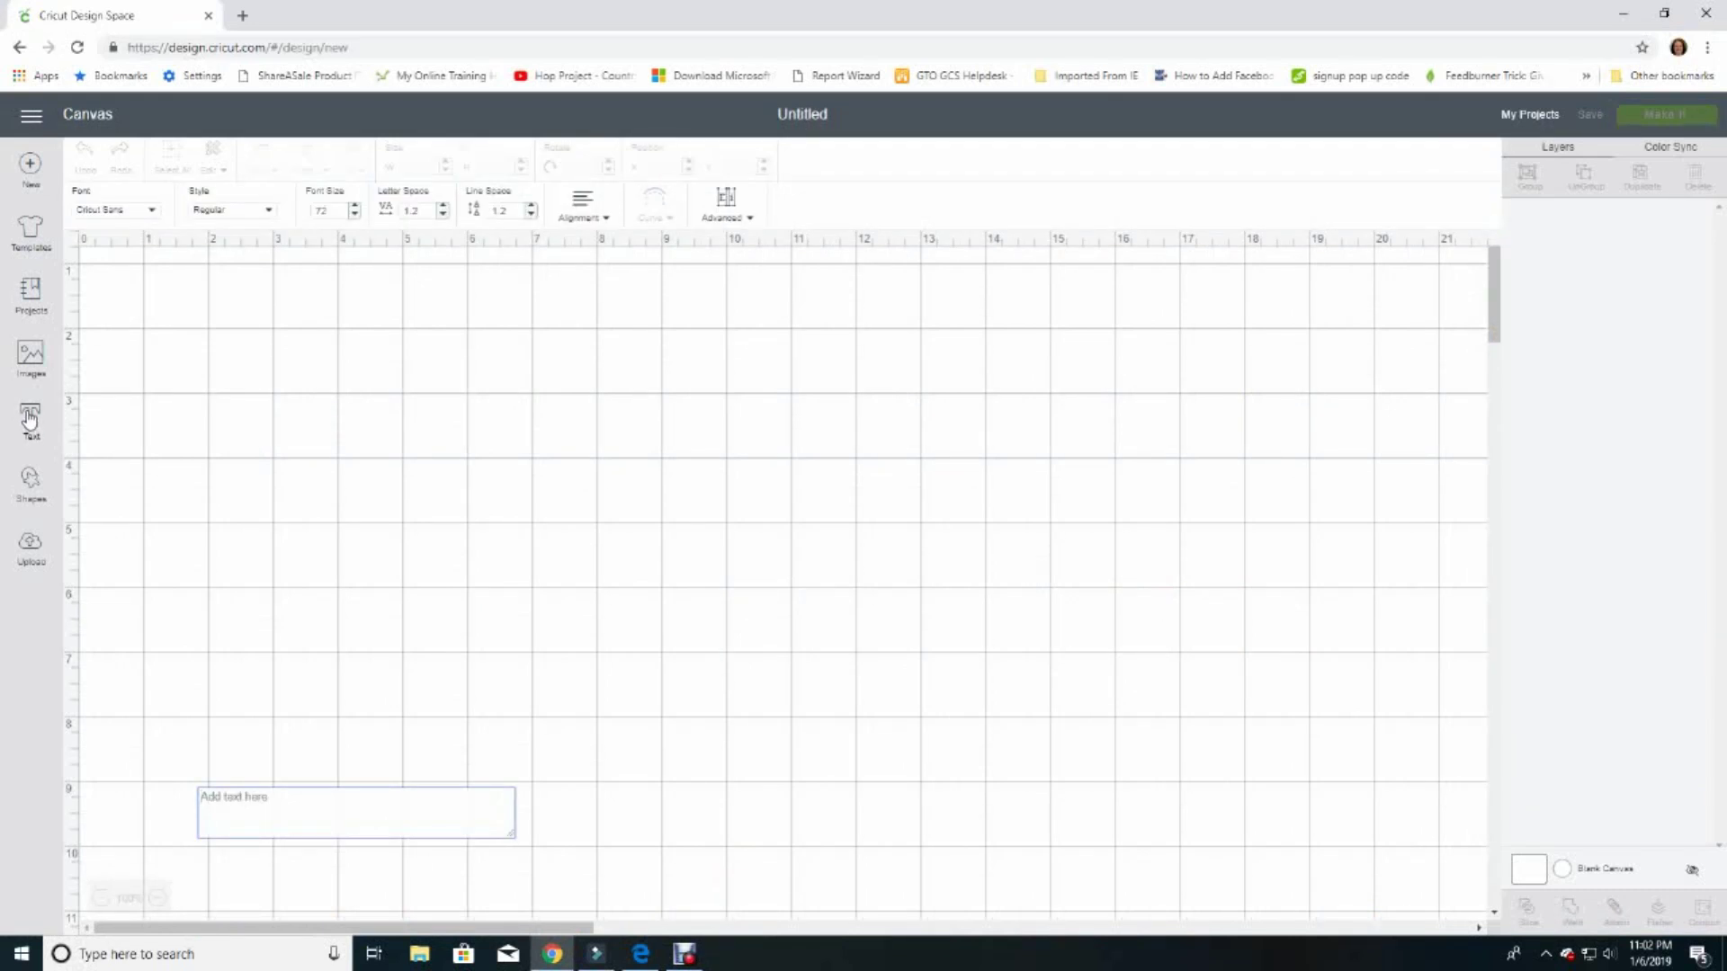
type("Test New")
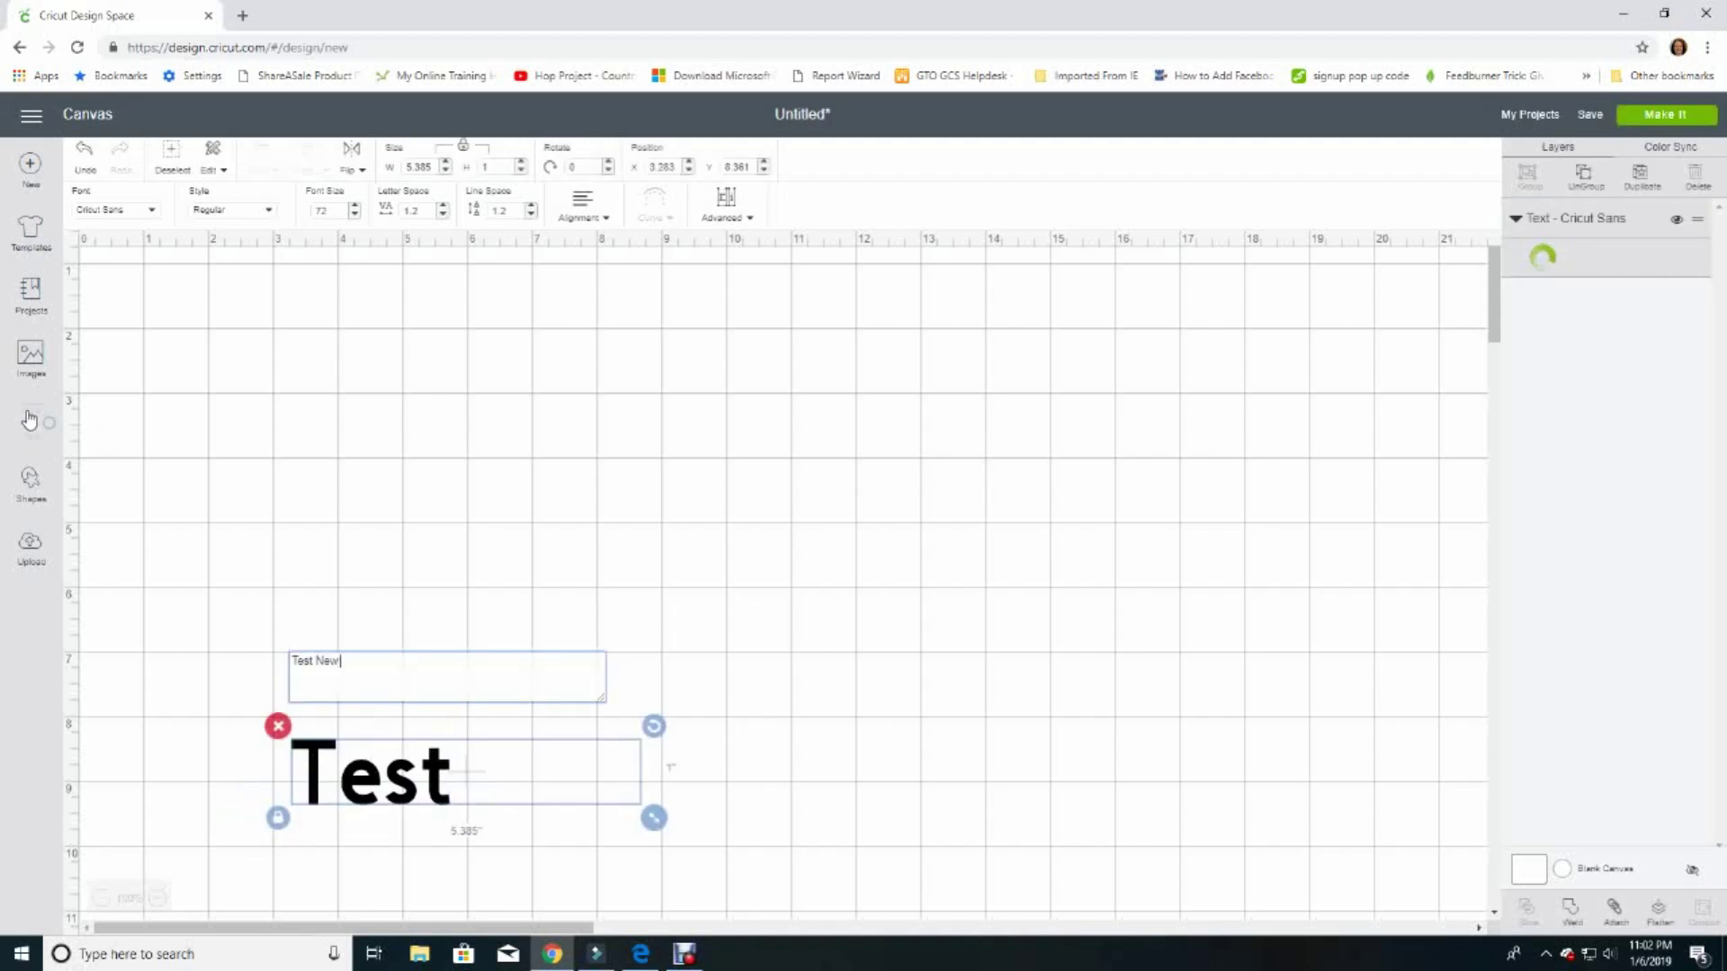
type(" Font")
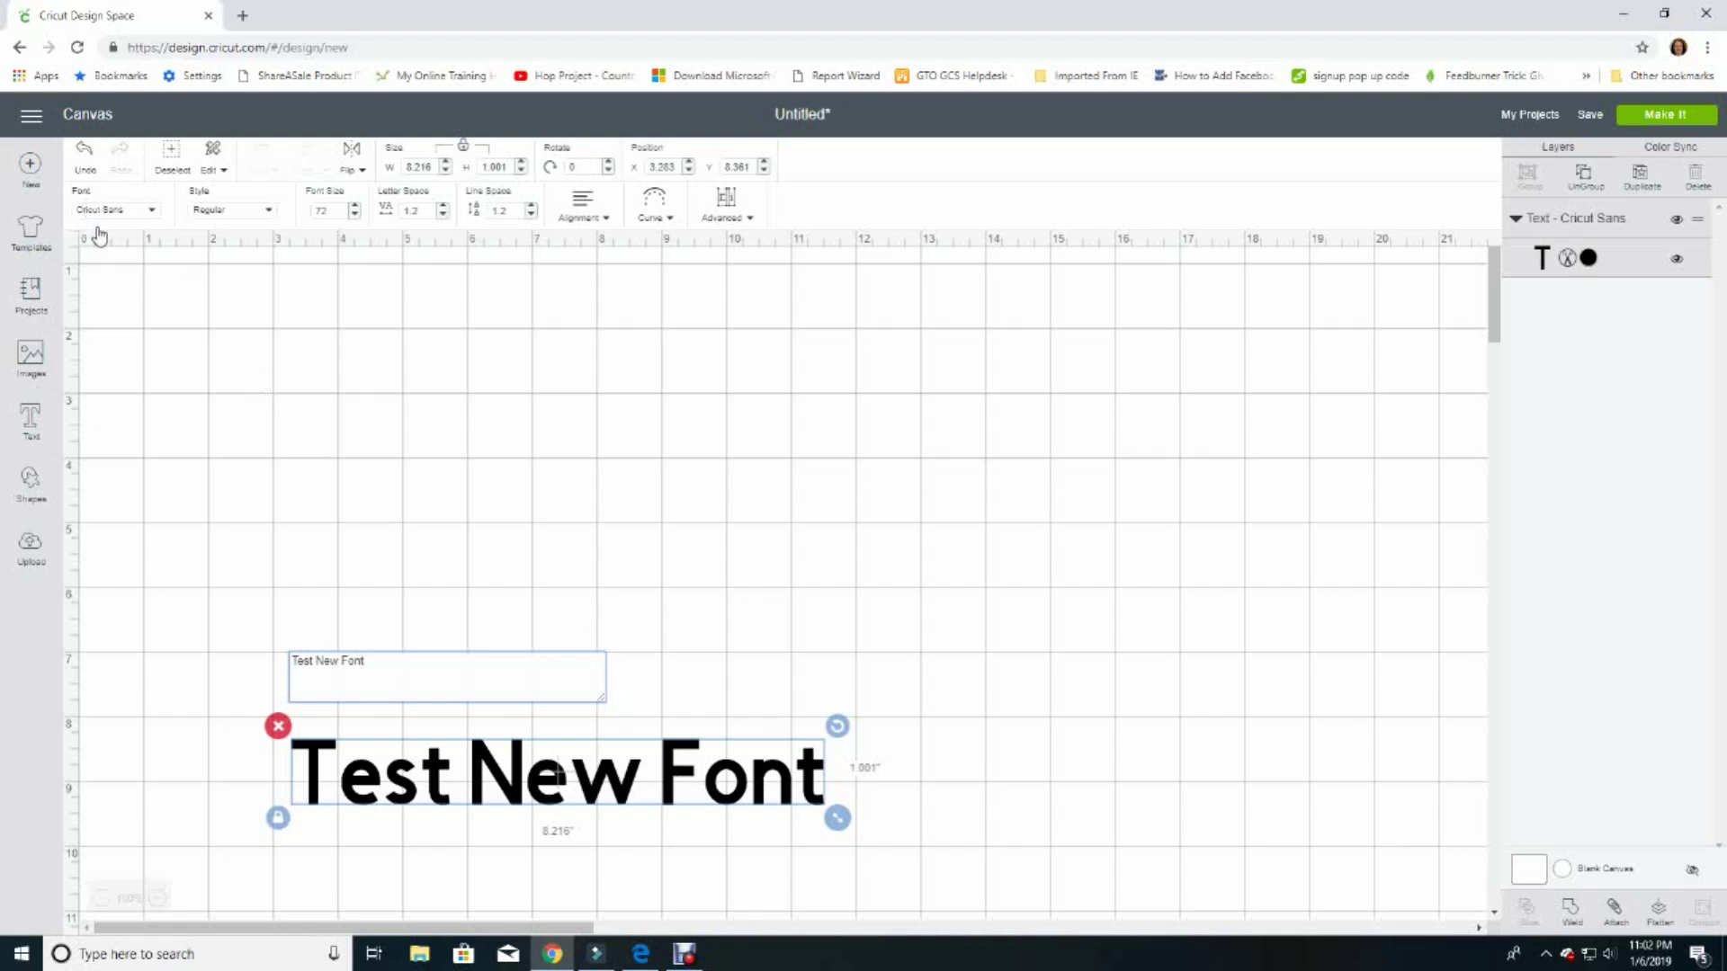
Search the font list for 'Countryside' and apply it to the text.
left_click(153, 214)
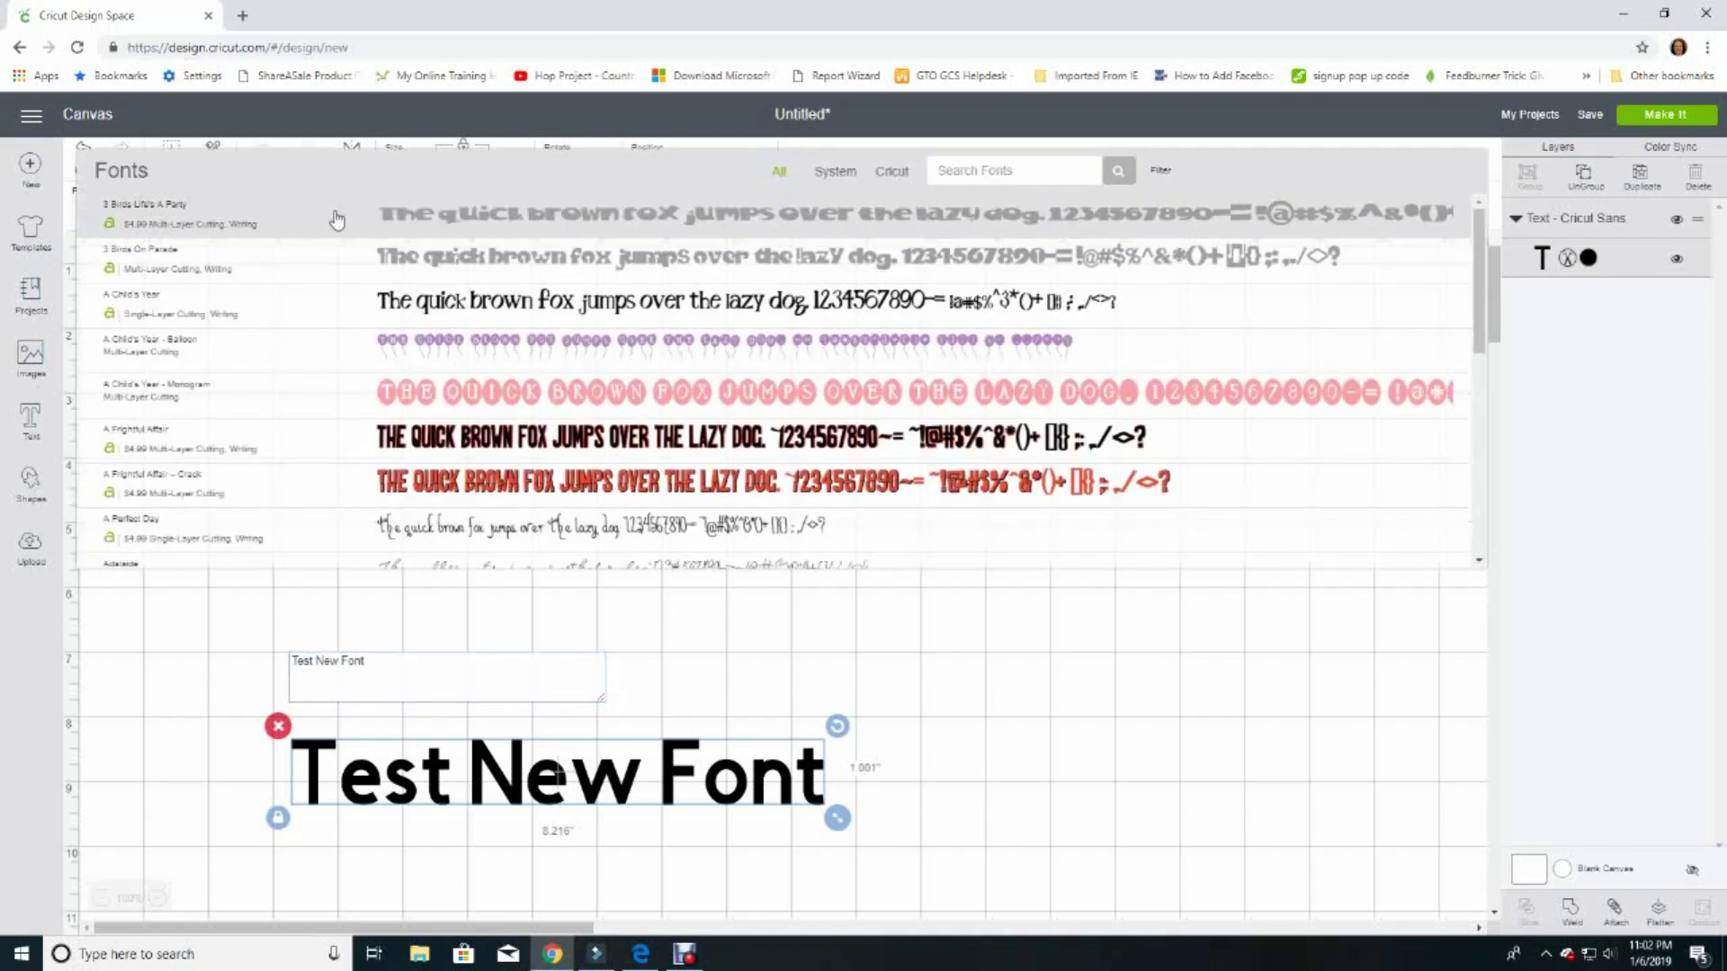
left_click(940, 170)
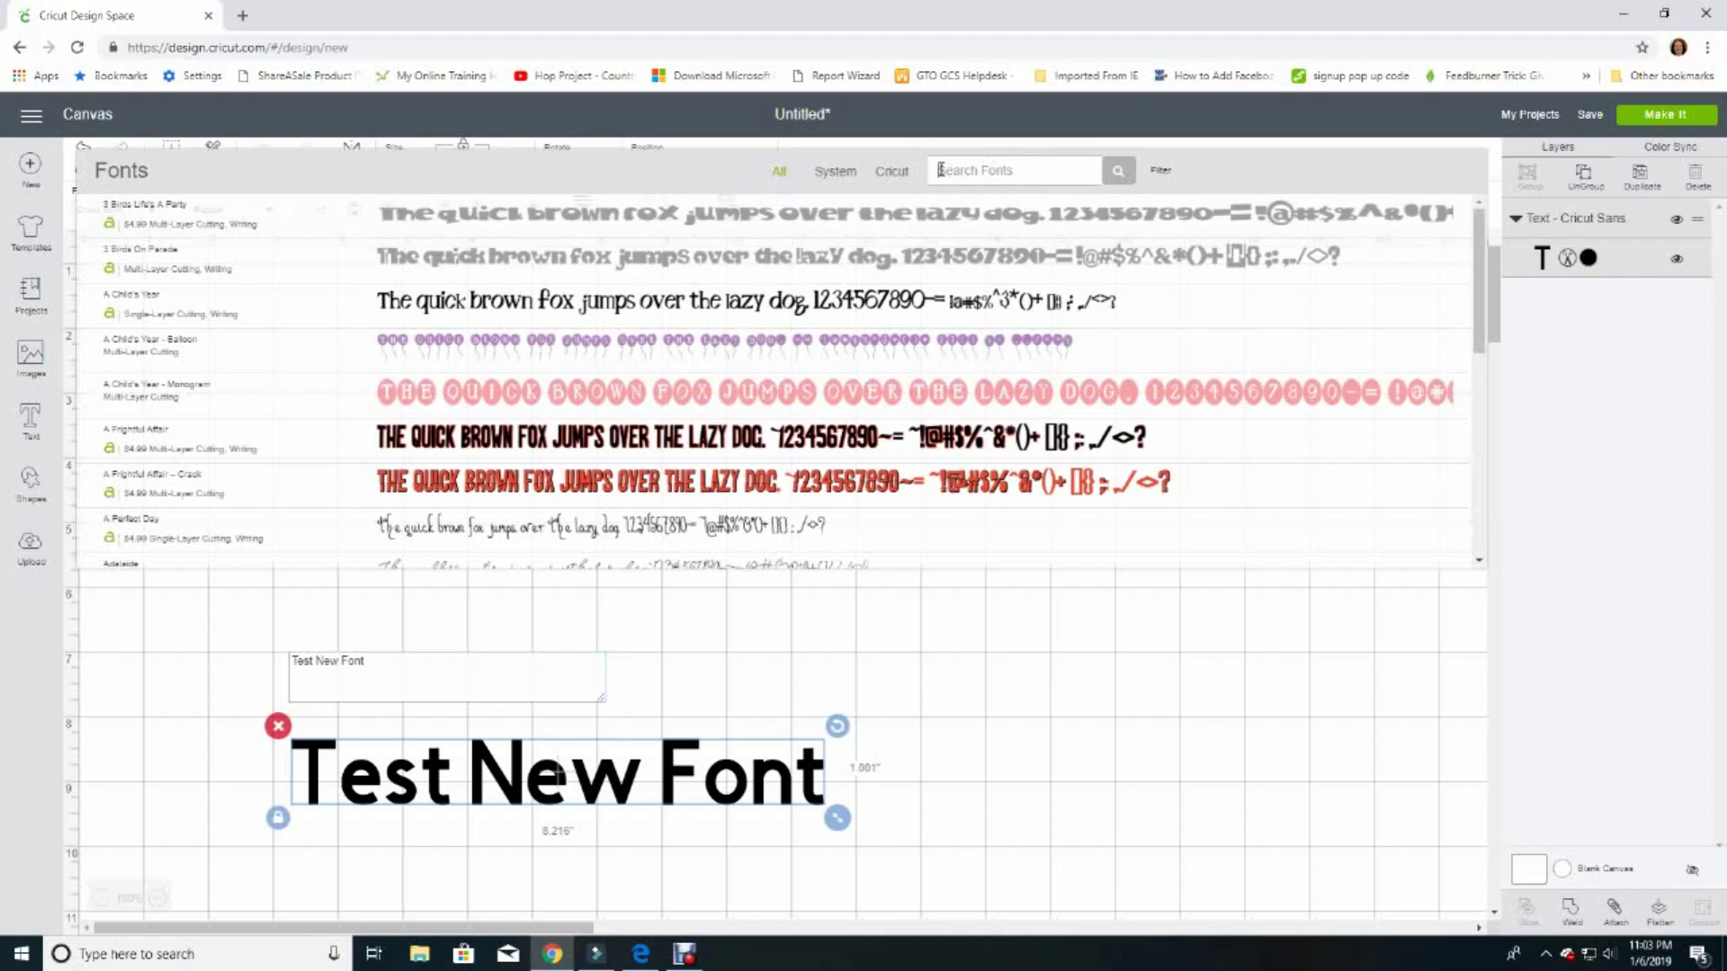
type("Countrysi")
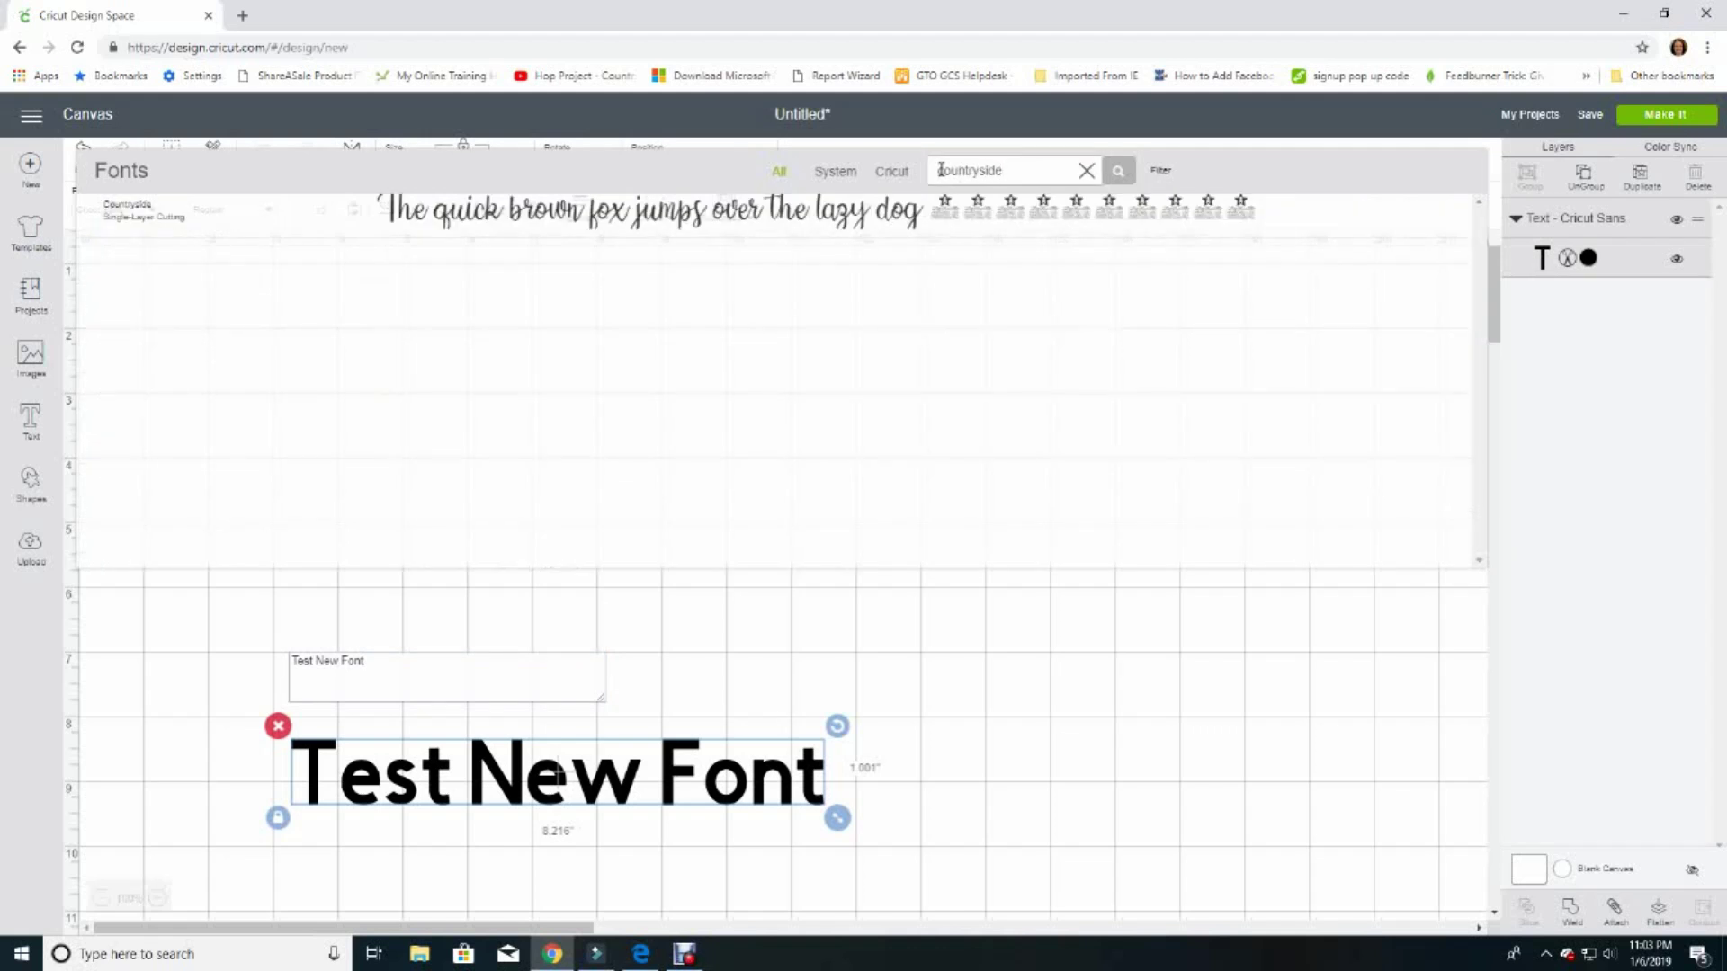
type("de")
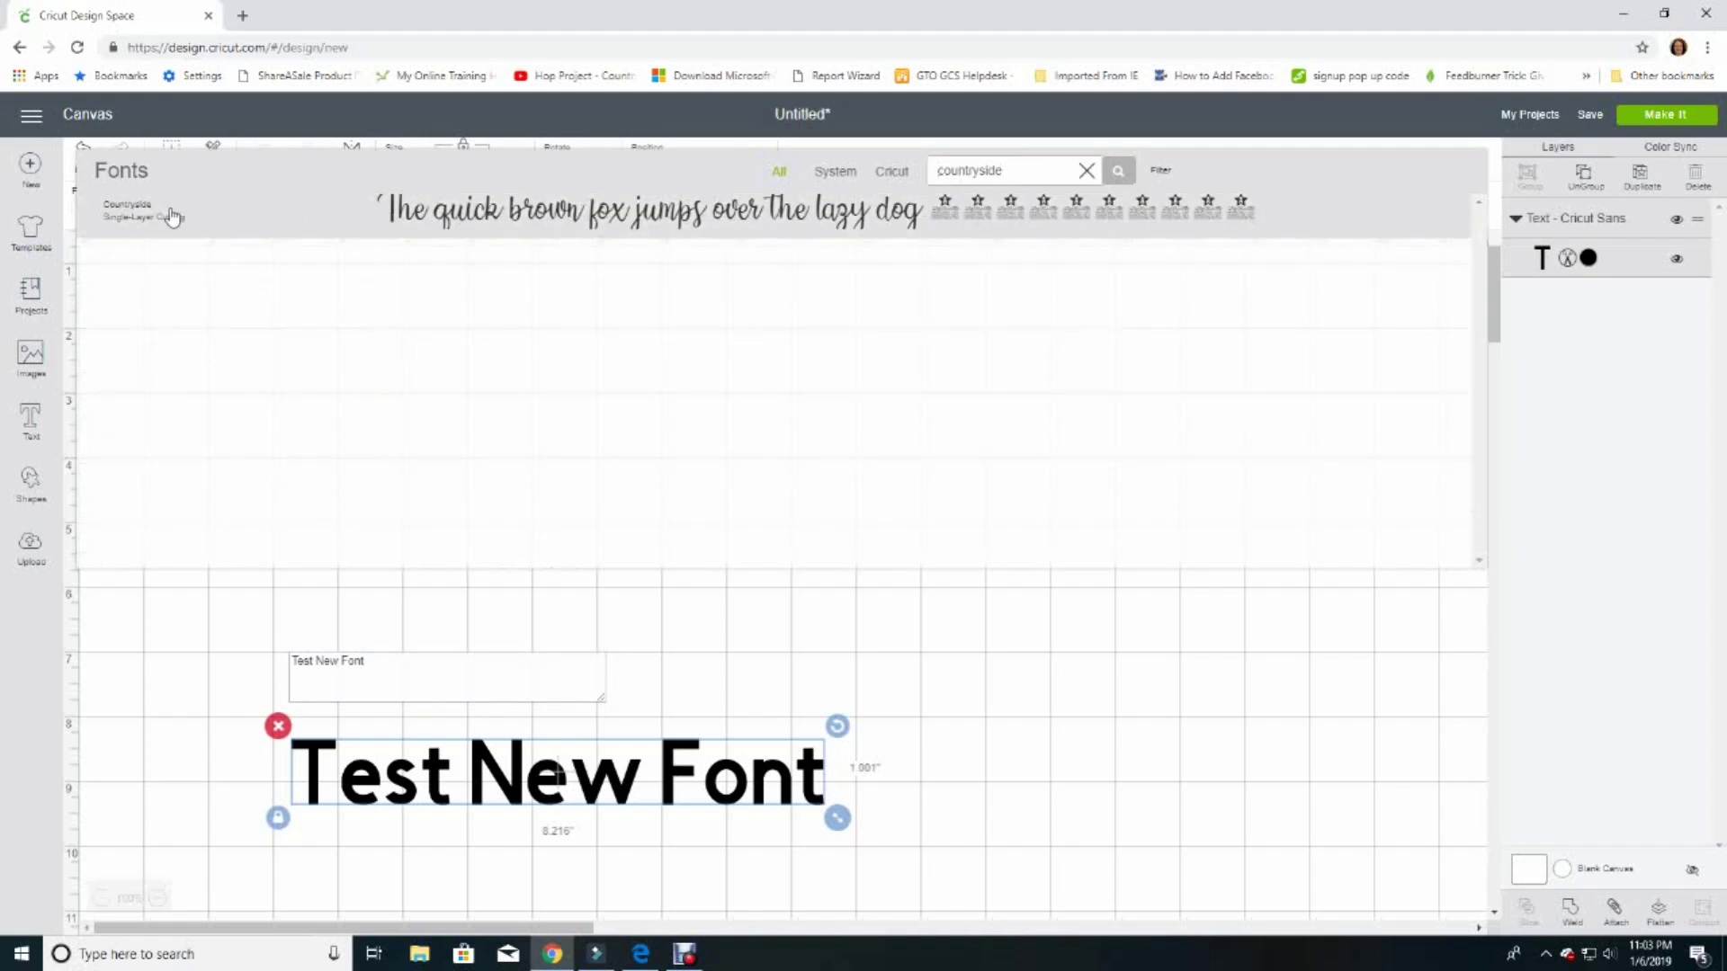
left_click(137, 218)
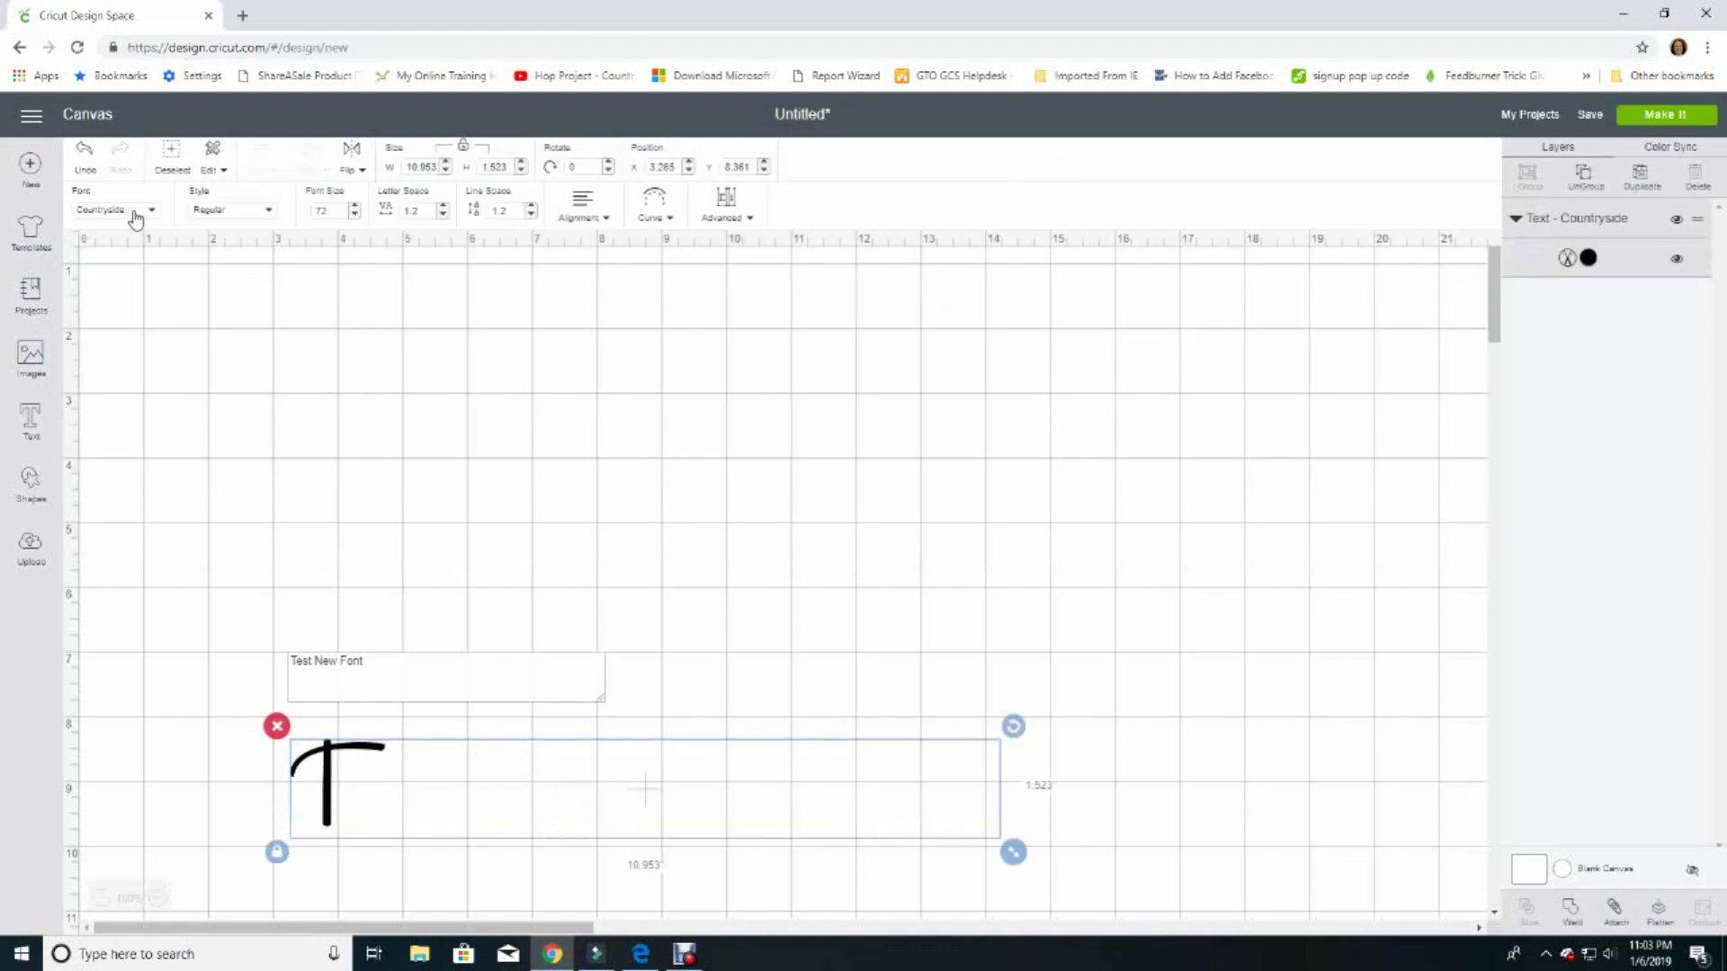
left_click(707, 886)
Move the text up to about Y 2.014 and enlarge it to roughly 11.036" by 1.534".
left_click(714, 814)
left_click_drag(714, 814, 719, 403)
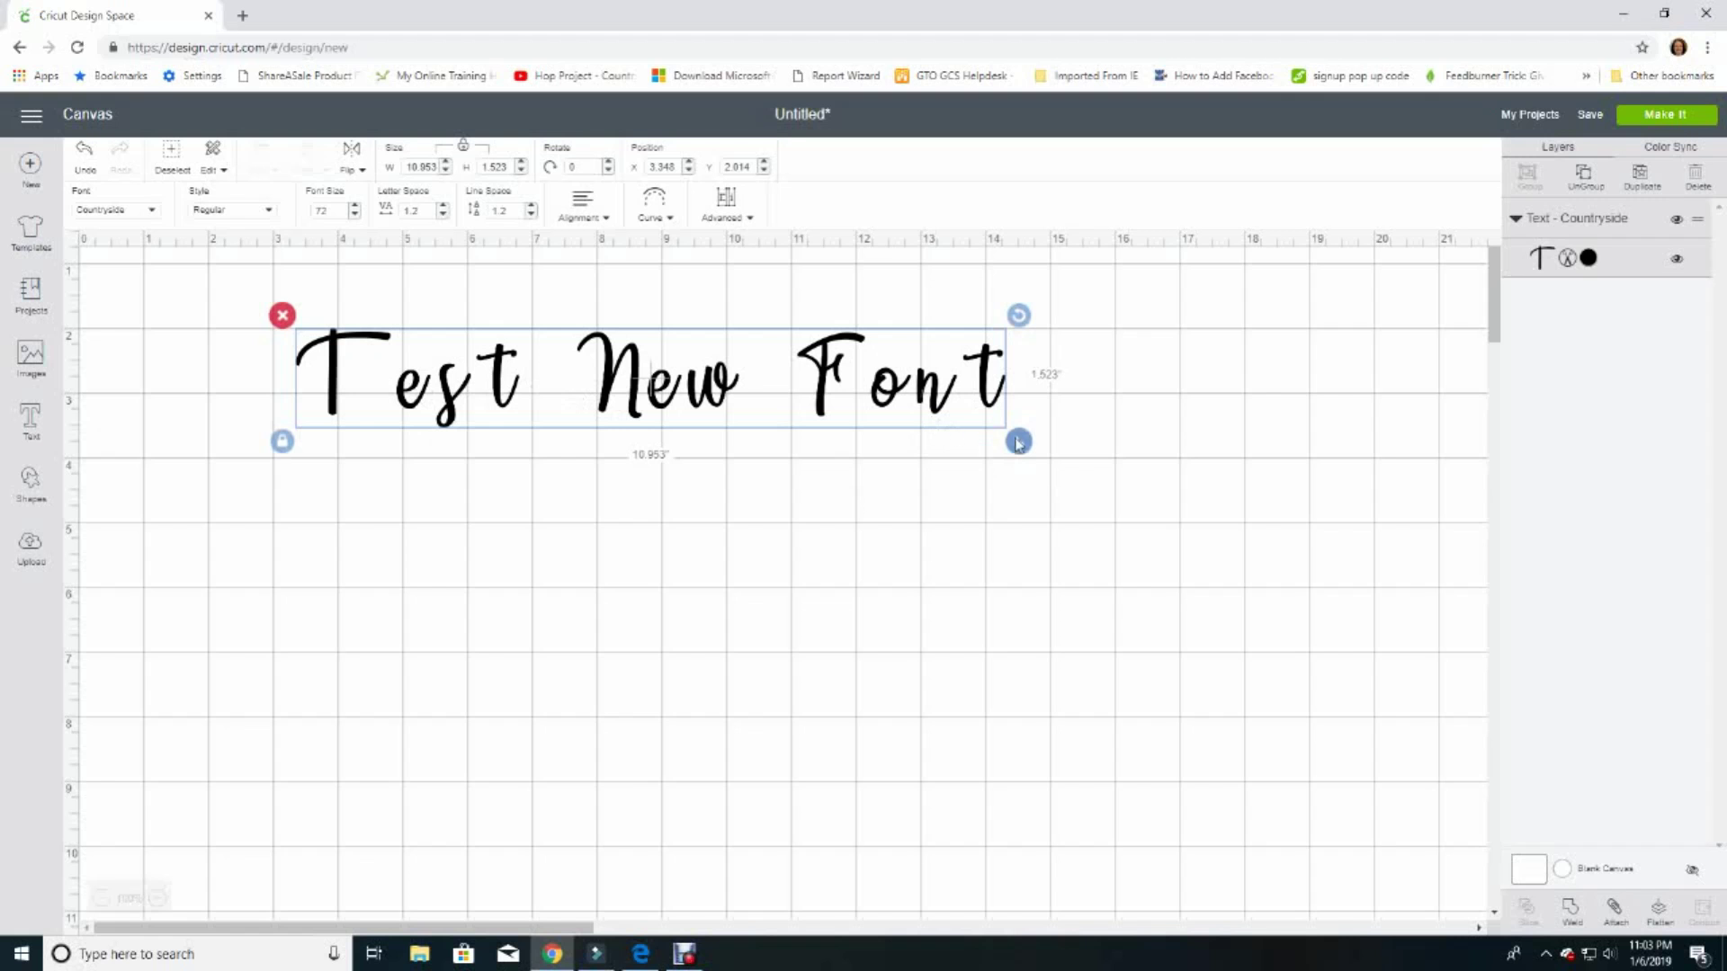
left_click_drag(1018, 441, 1022, 495)
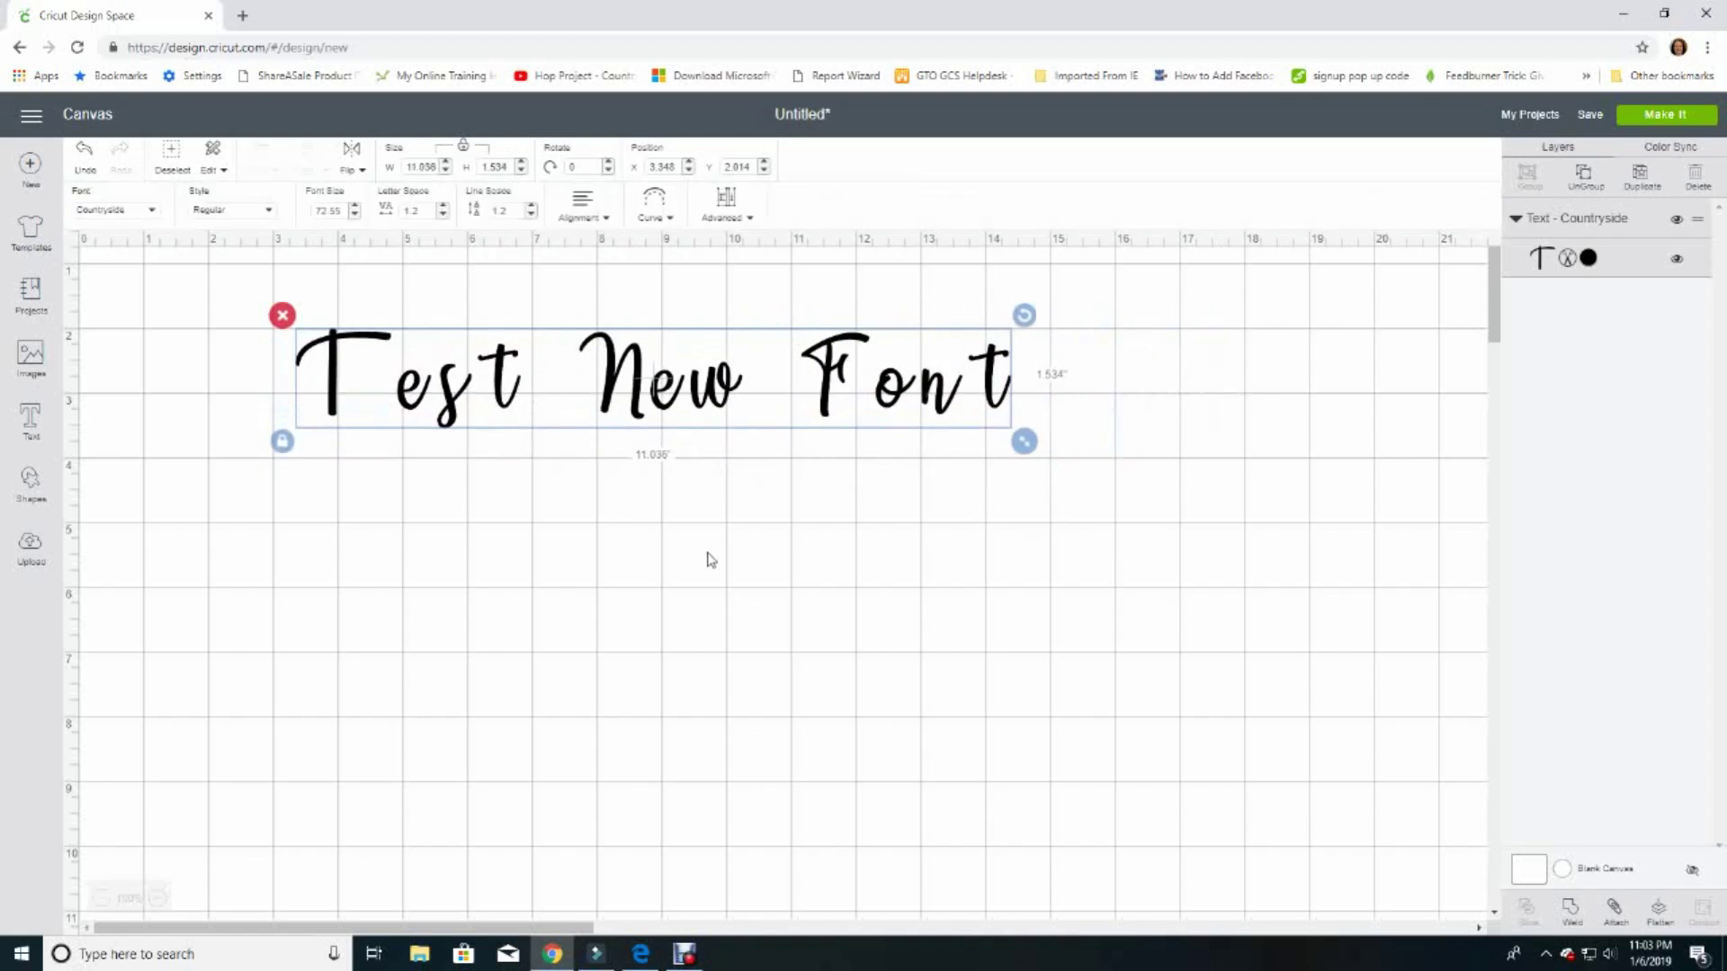